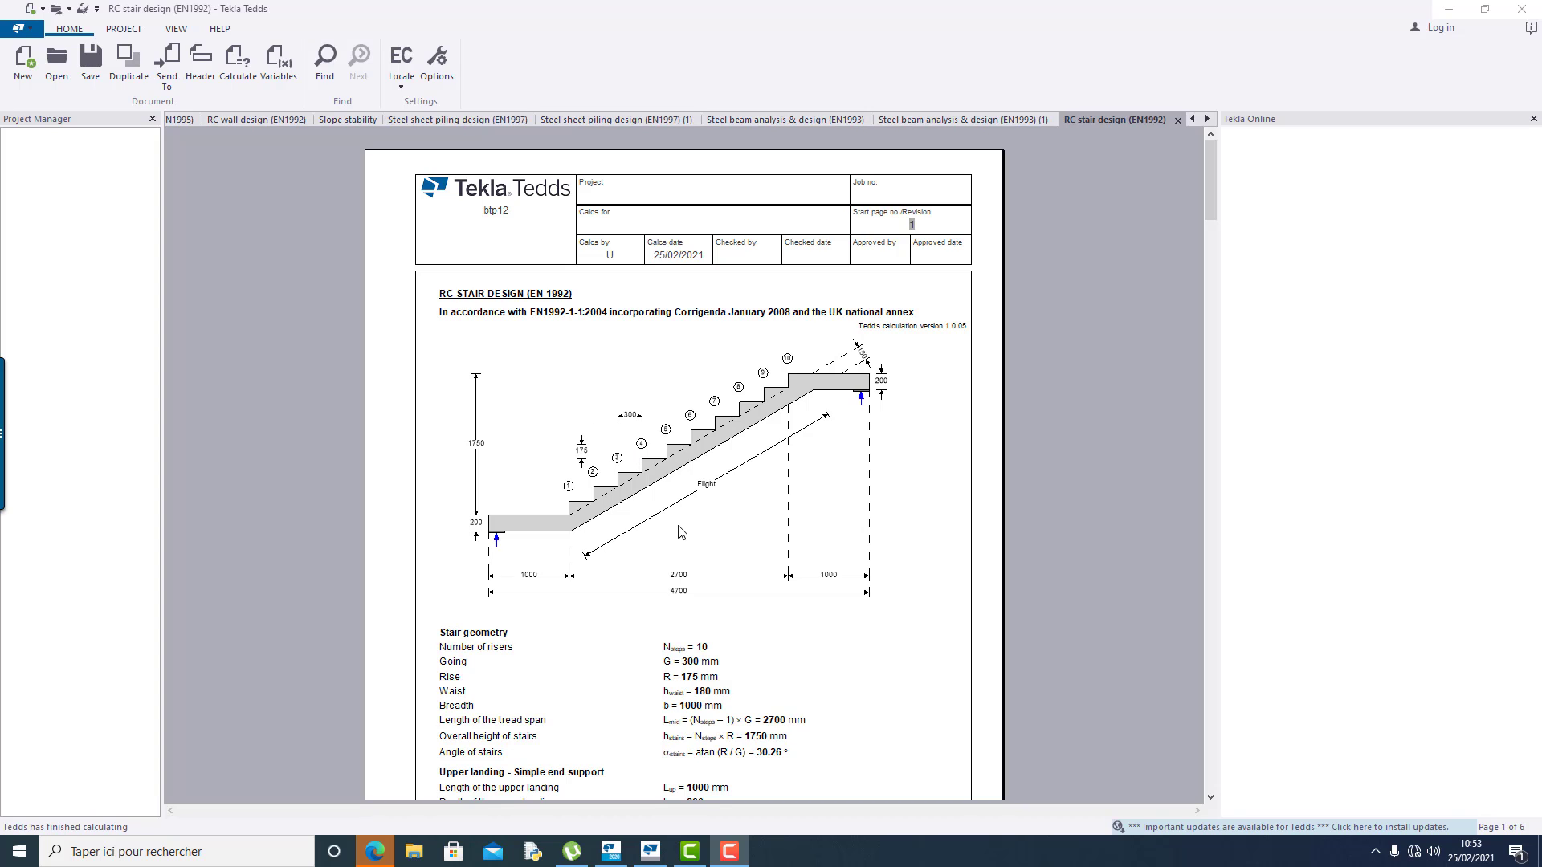
Start a new RC stair design (EN1992) calculation from the Concrete category of the Tedds library.
click(24, 61)
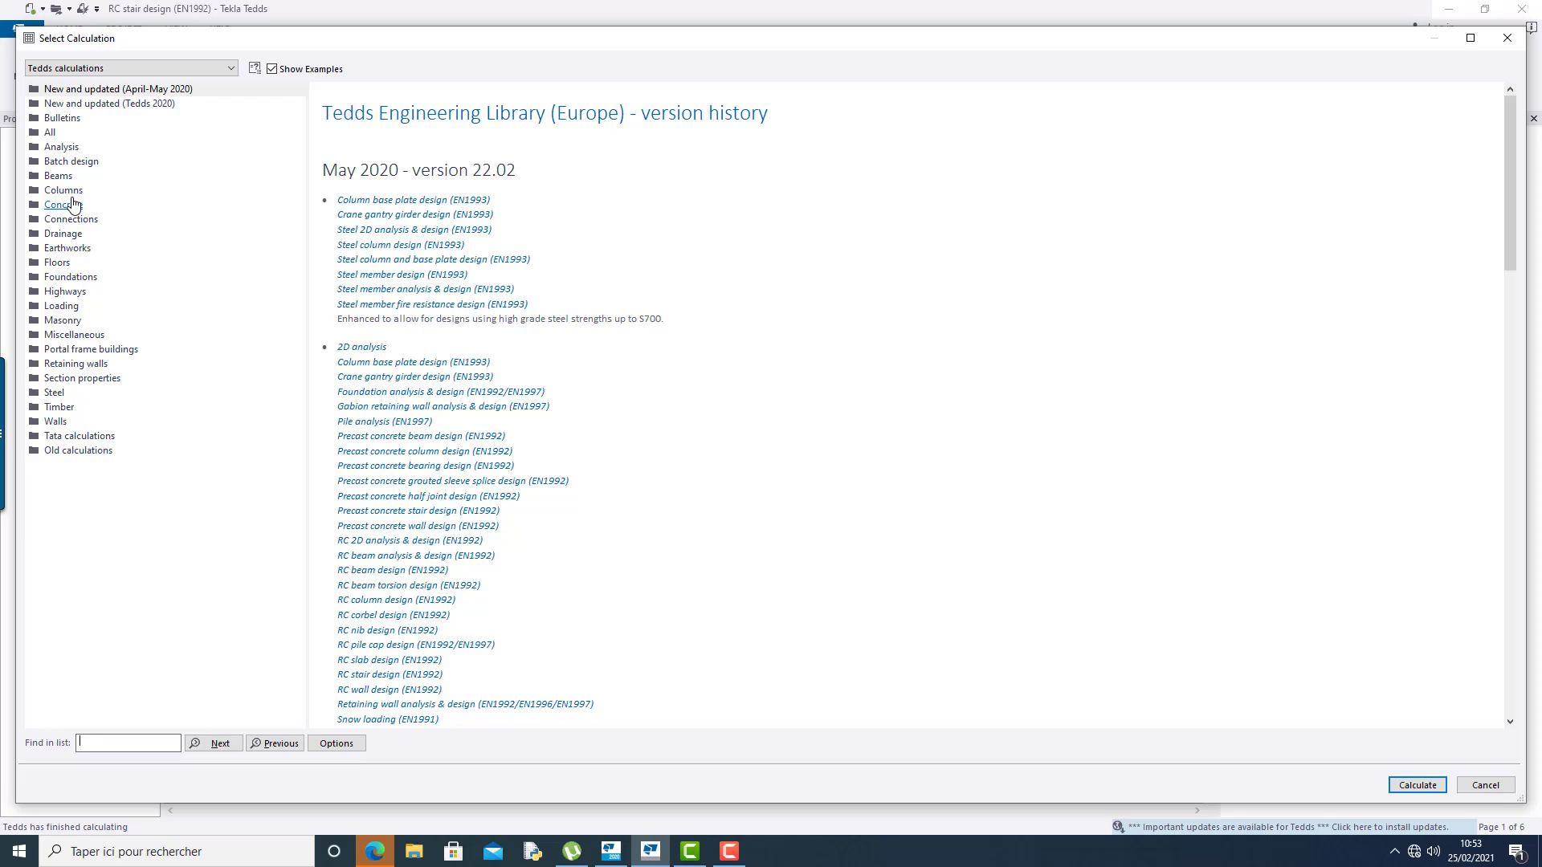
click(64, 207)
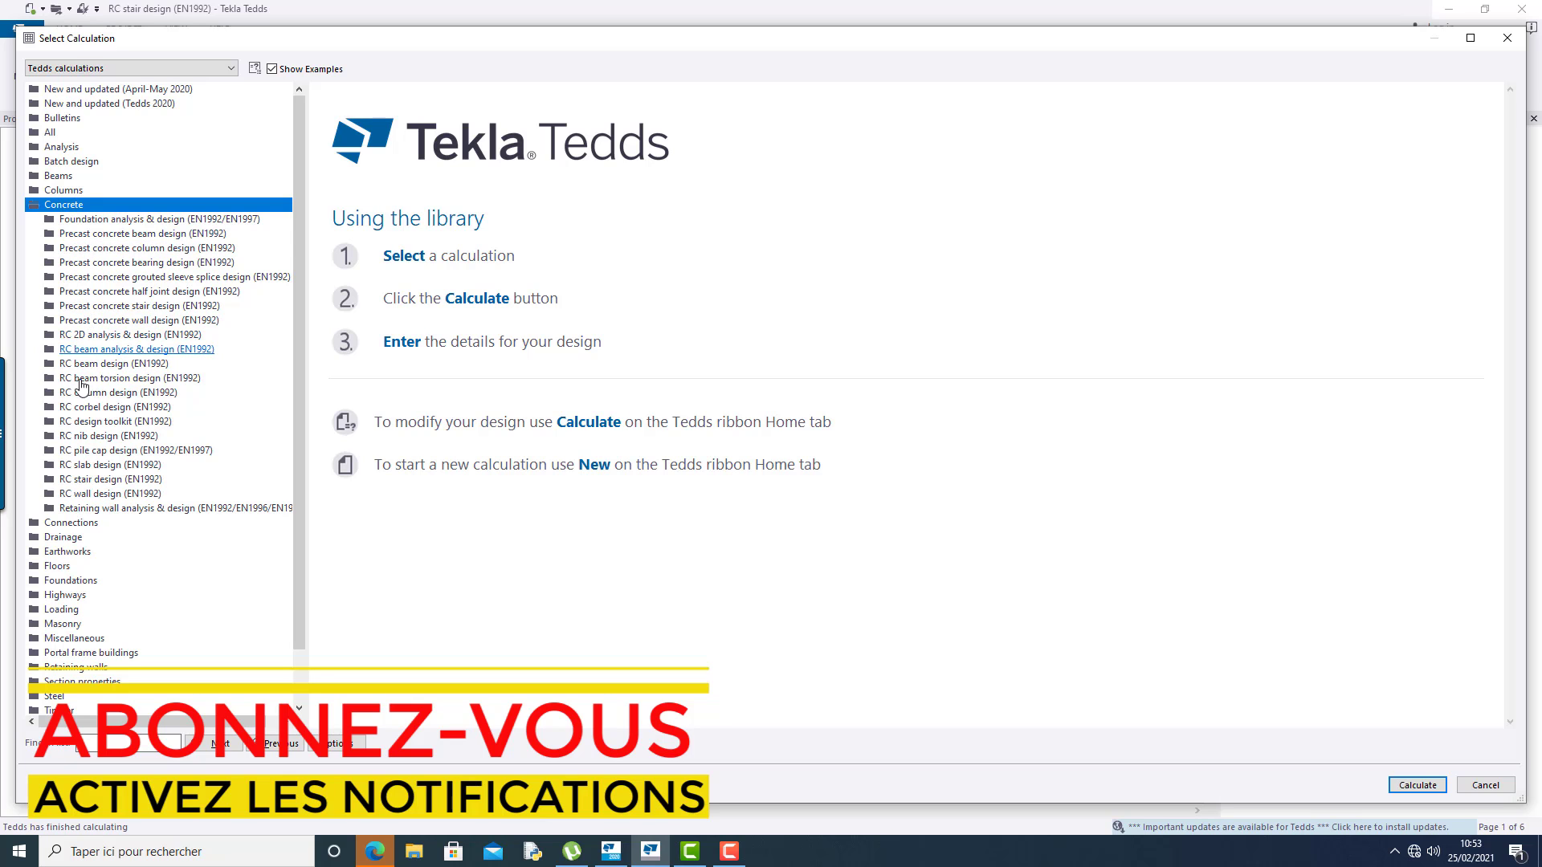
double_click(86, 482)
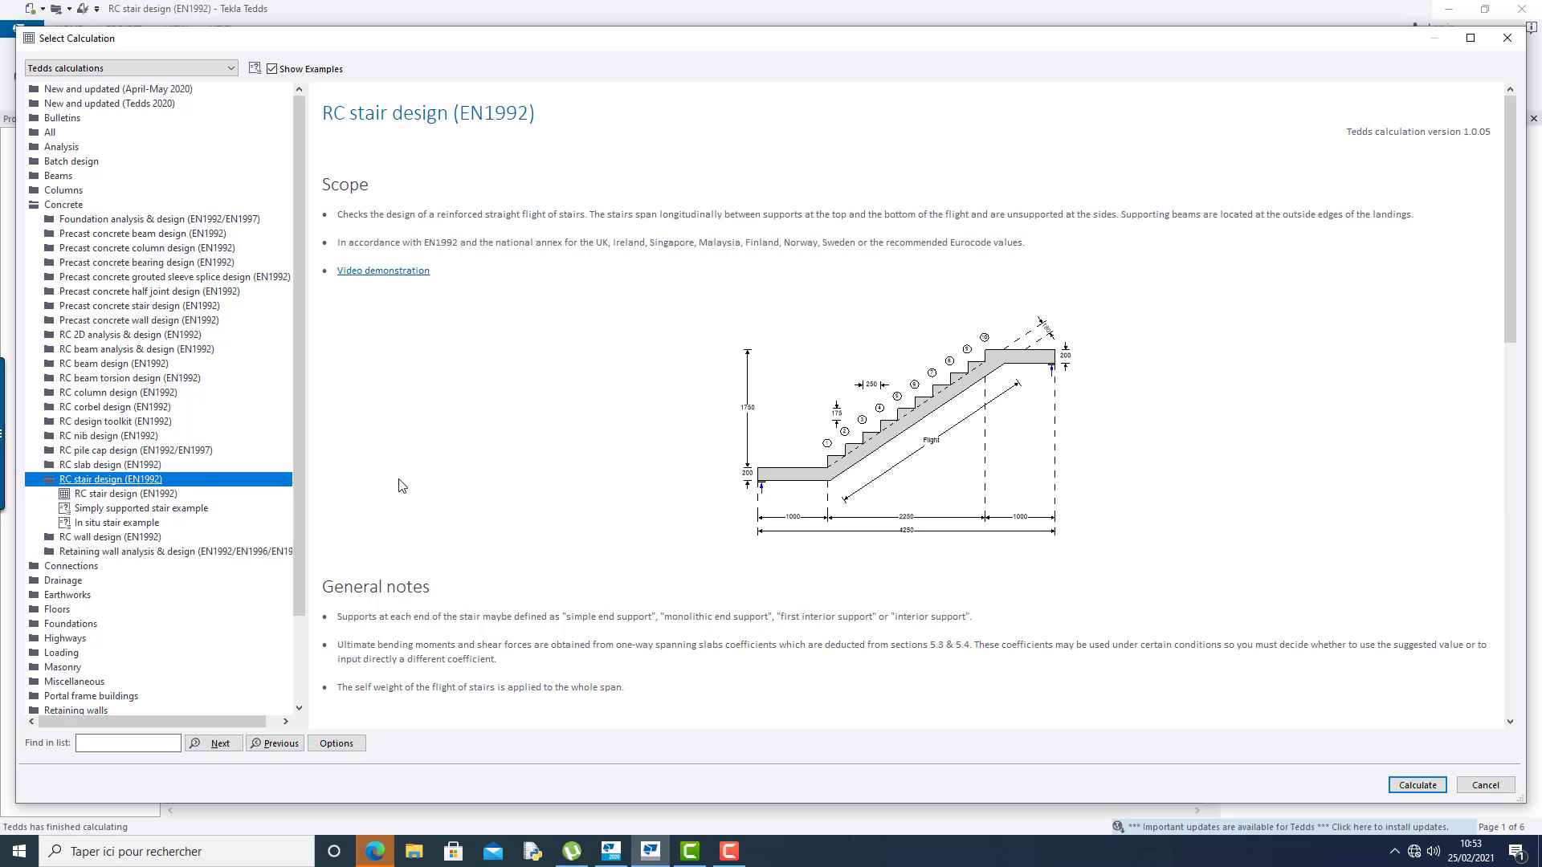
click(149, 495)
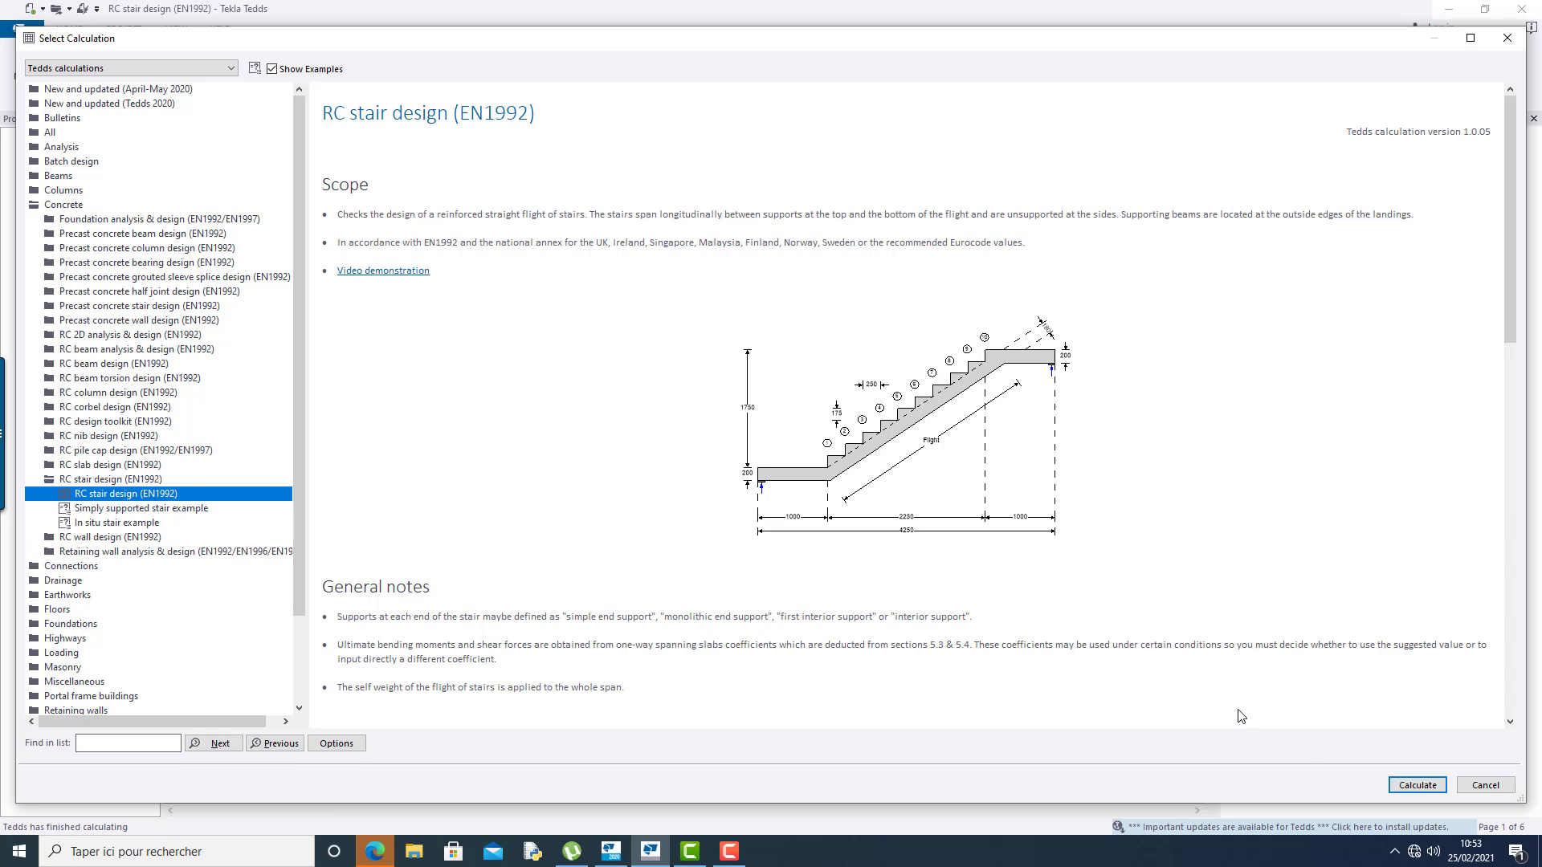
click(1417, 784)
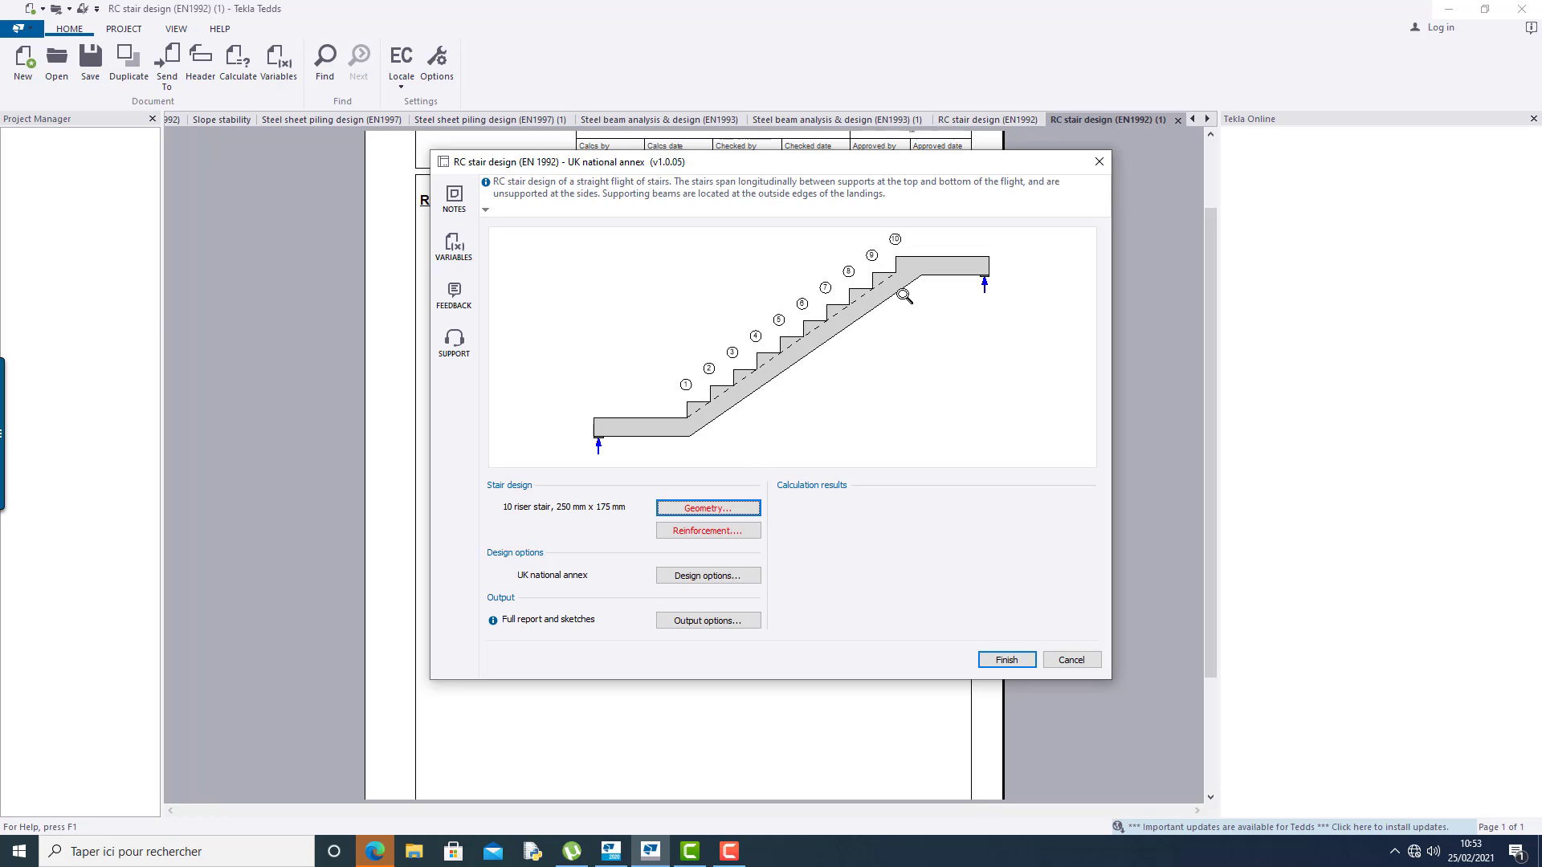
Set the stair going to 300 mm and accept the default design coefficients and the geometry.
click(706, 509)
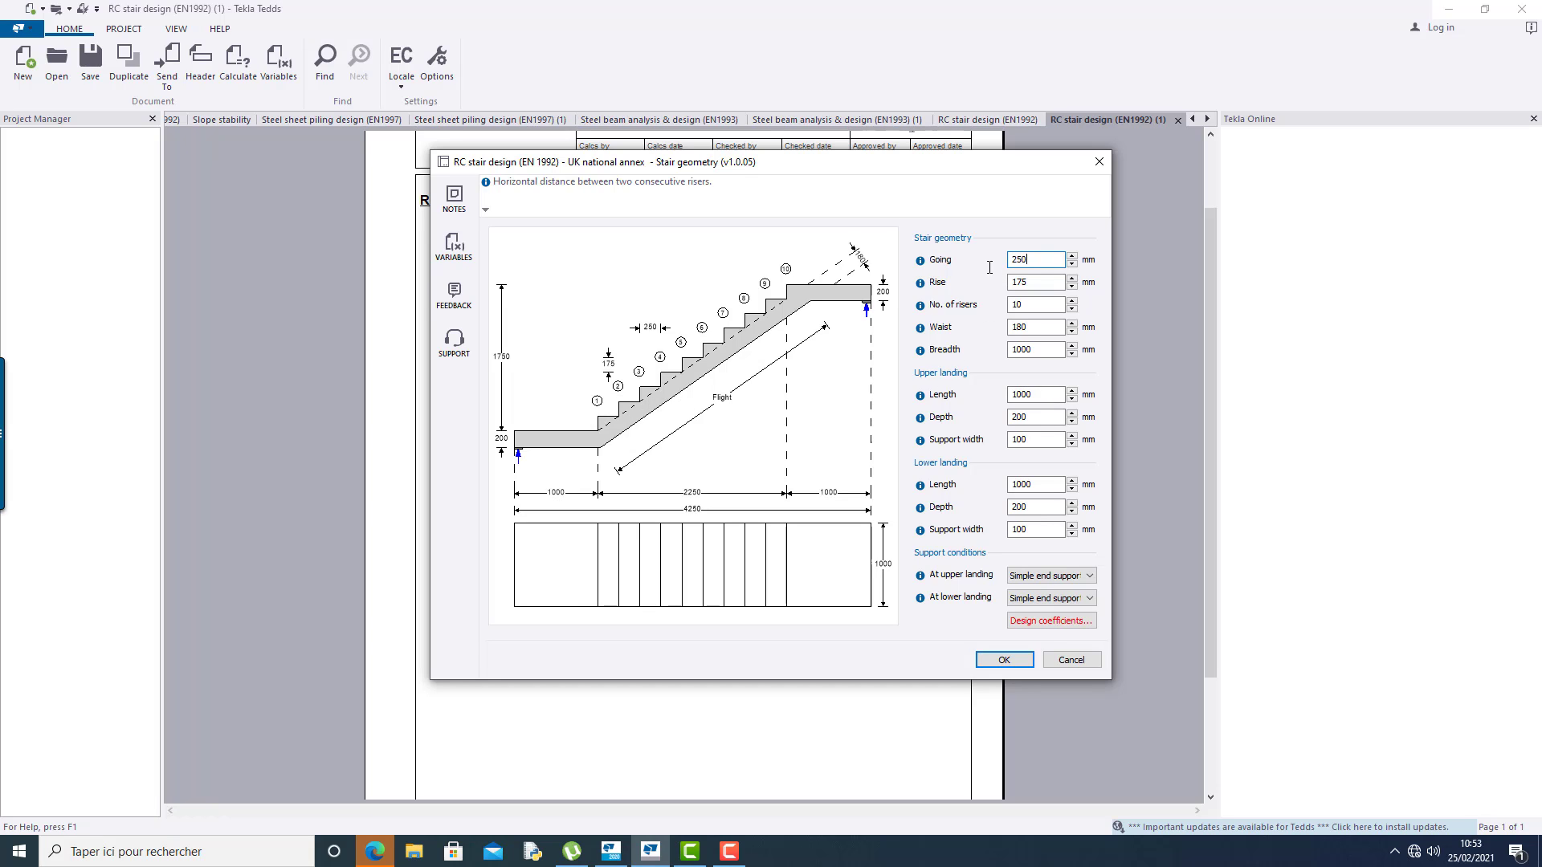
key(ctrl+a)
text(300)
click(1041, 281)
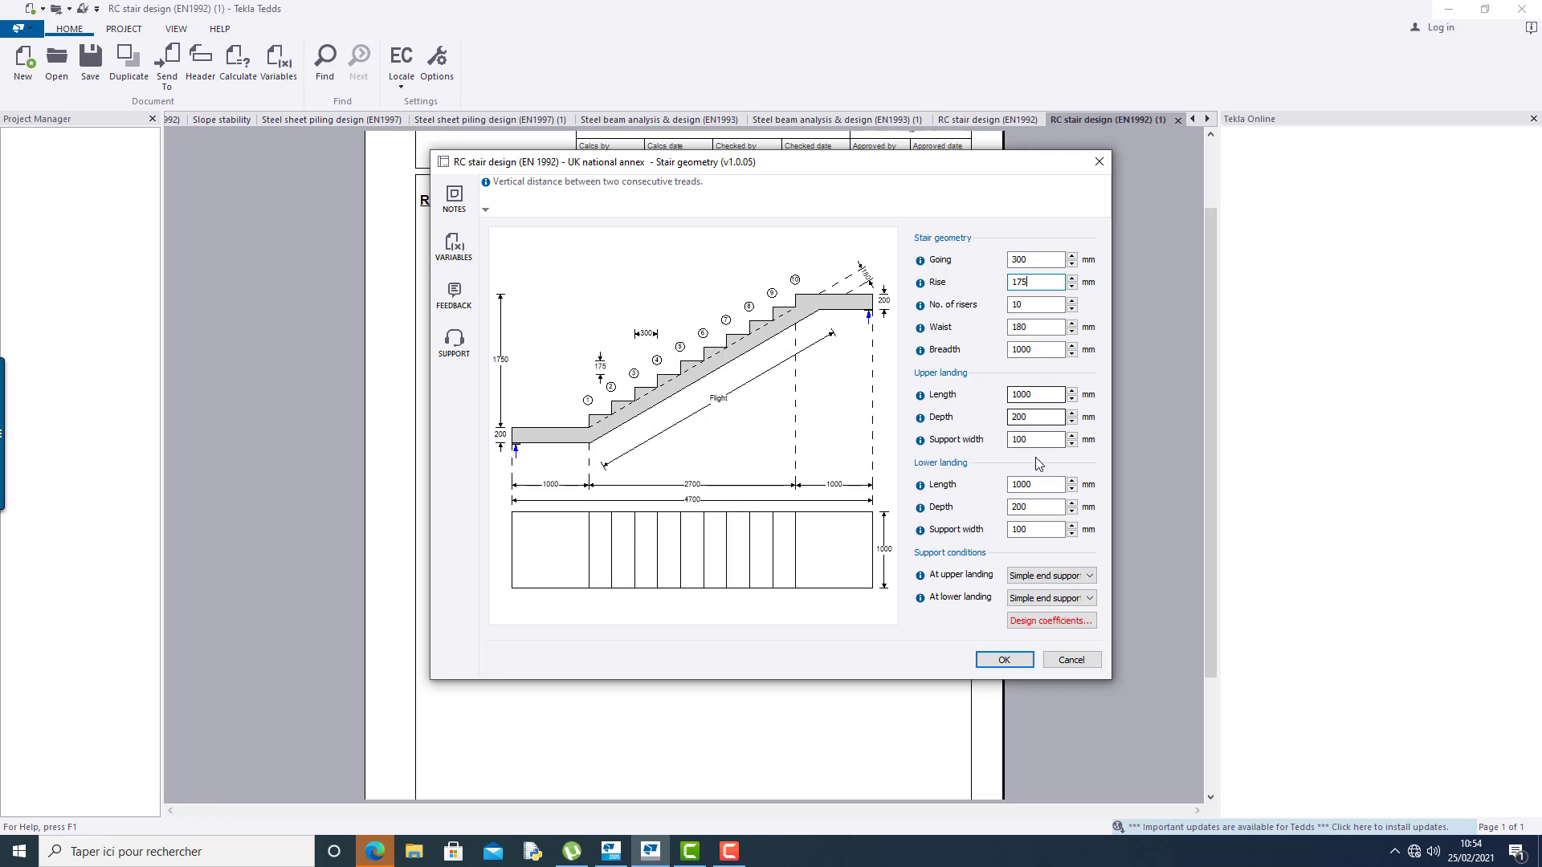
click(1062, 622)
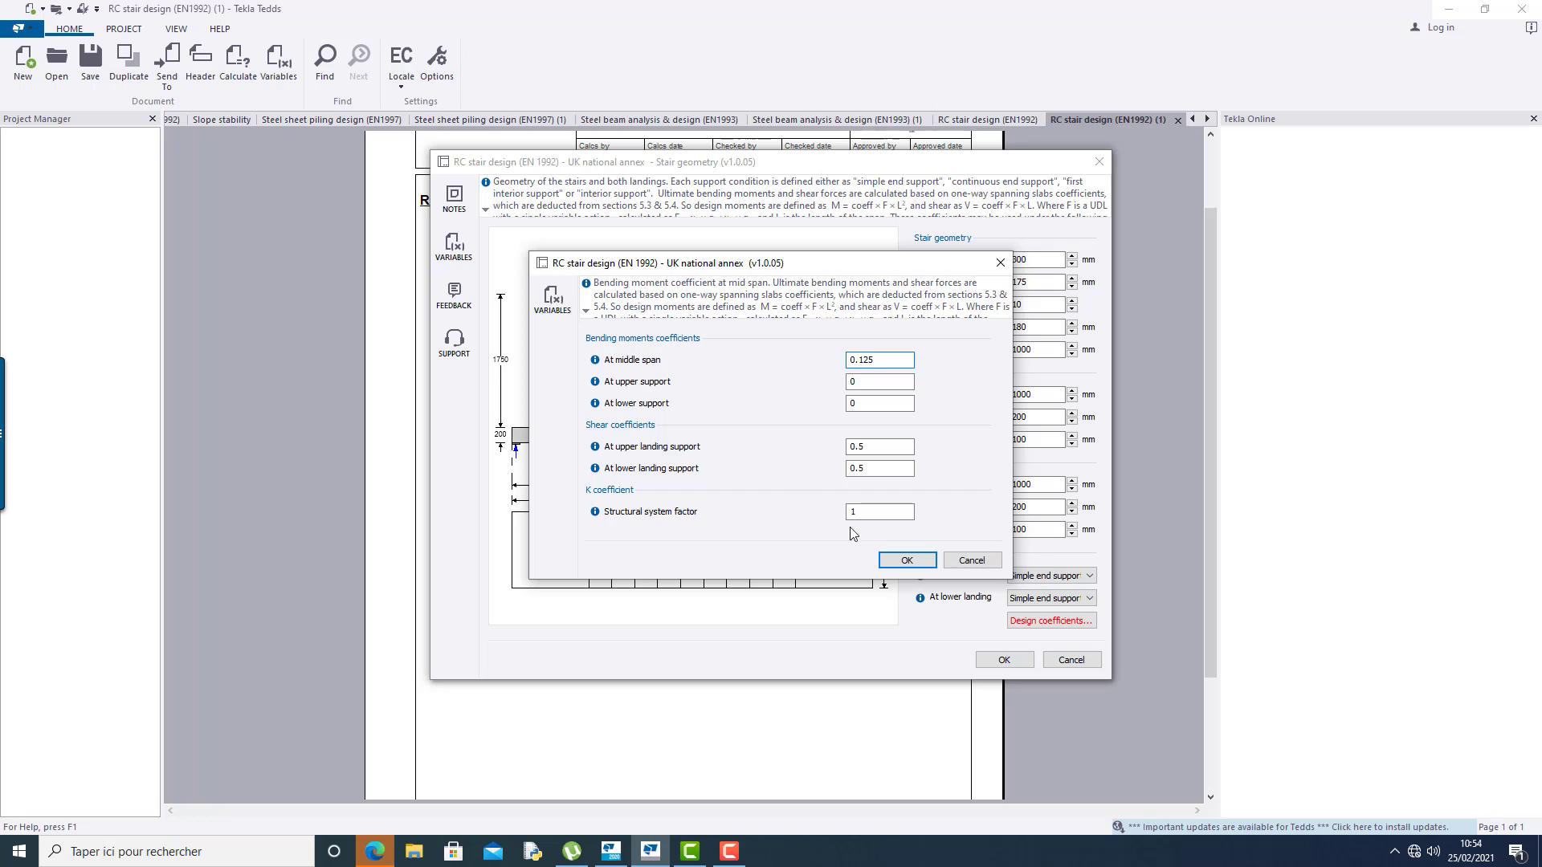
click(898, 559)
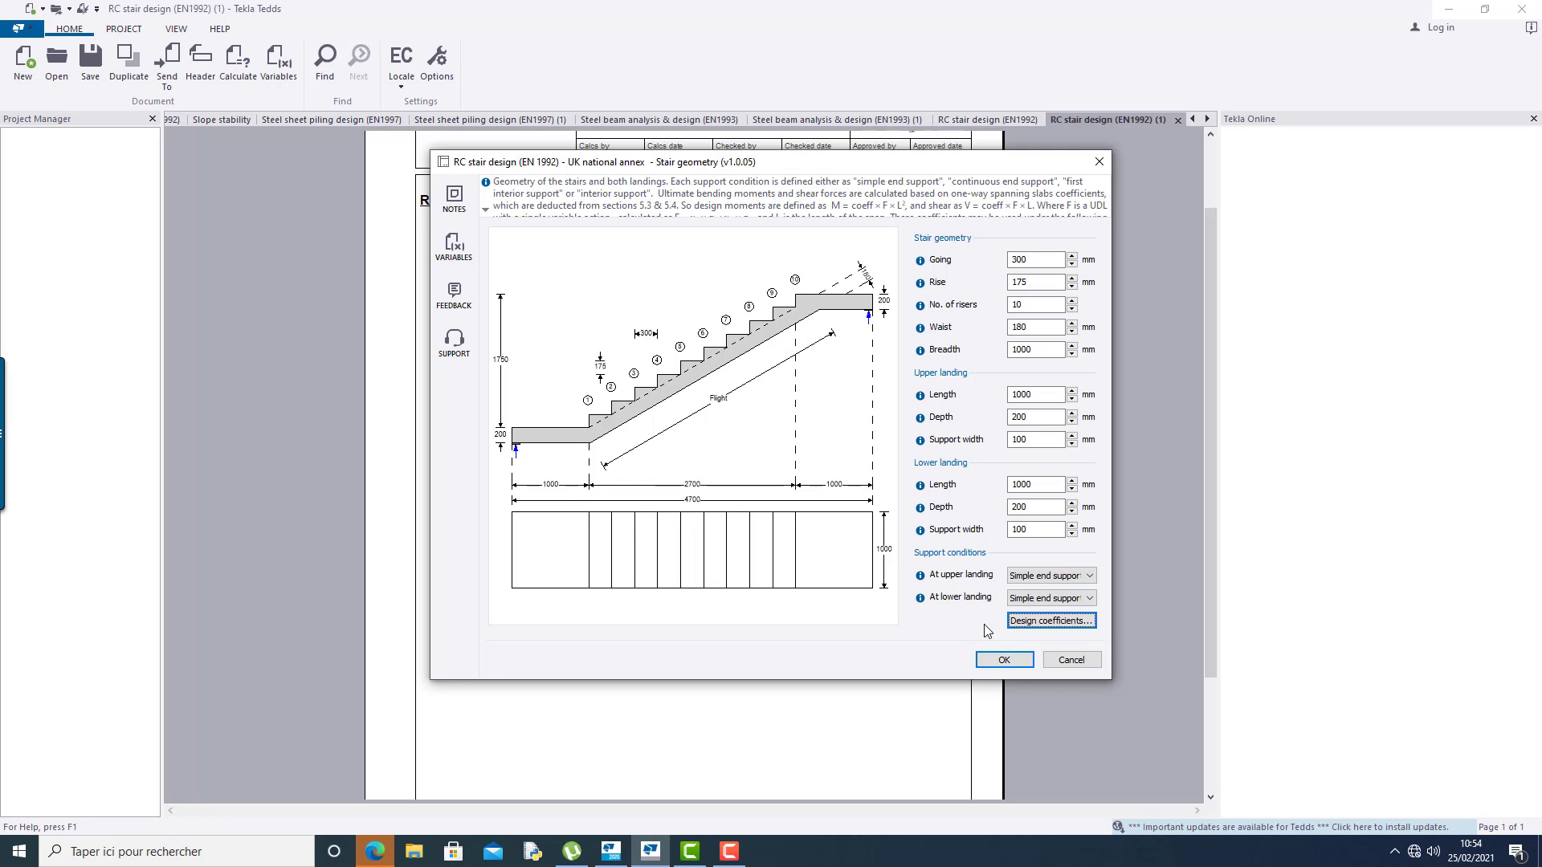
click(993, 660)
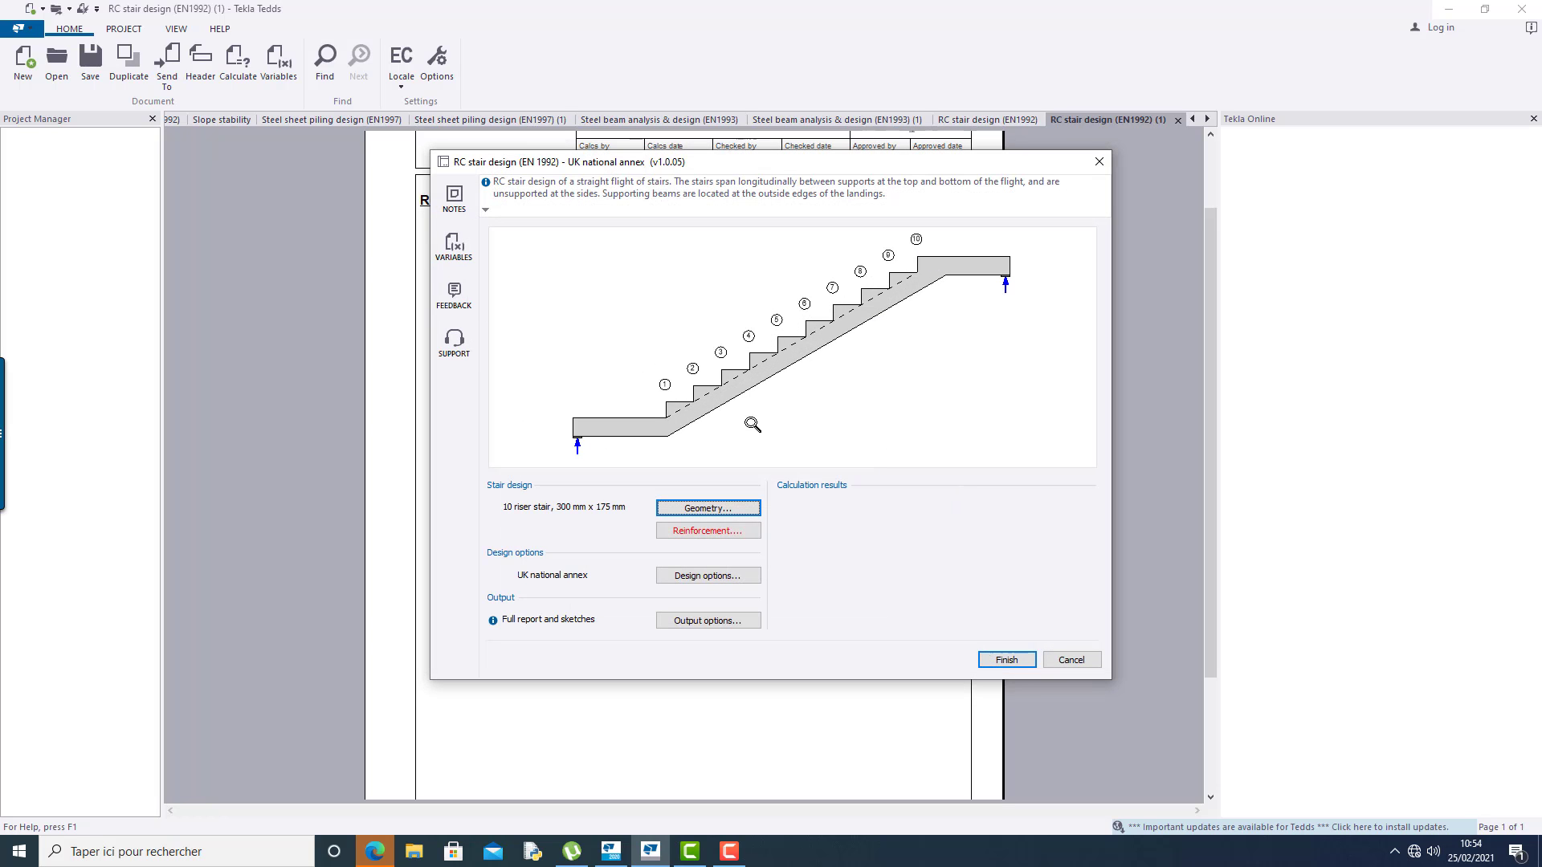
Set the support width of both the lower and upper landings to 200 mm in the stair geometry.
click(701, 511)
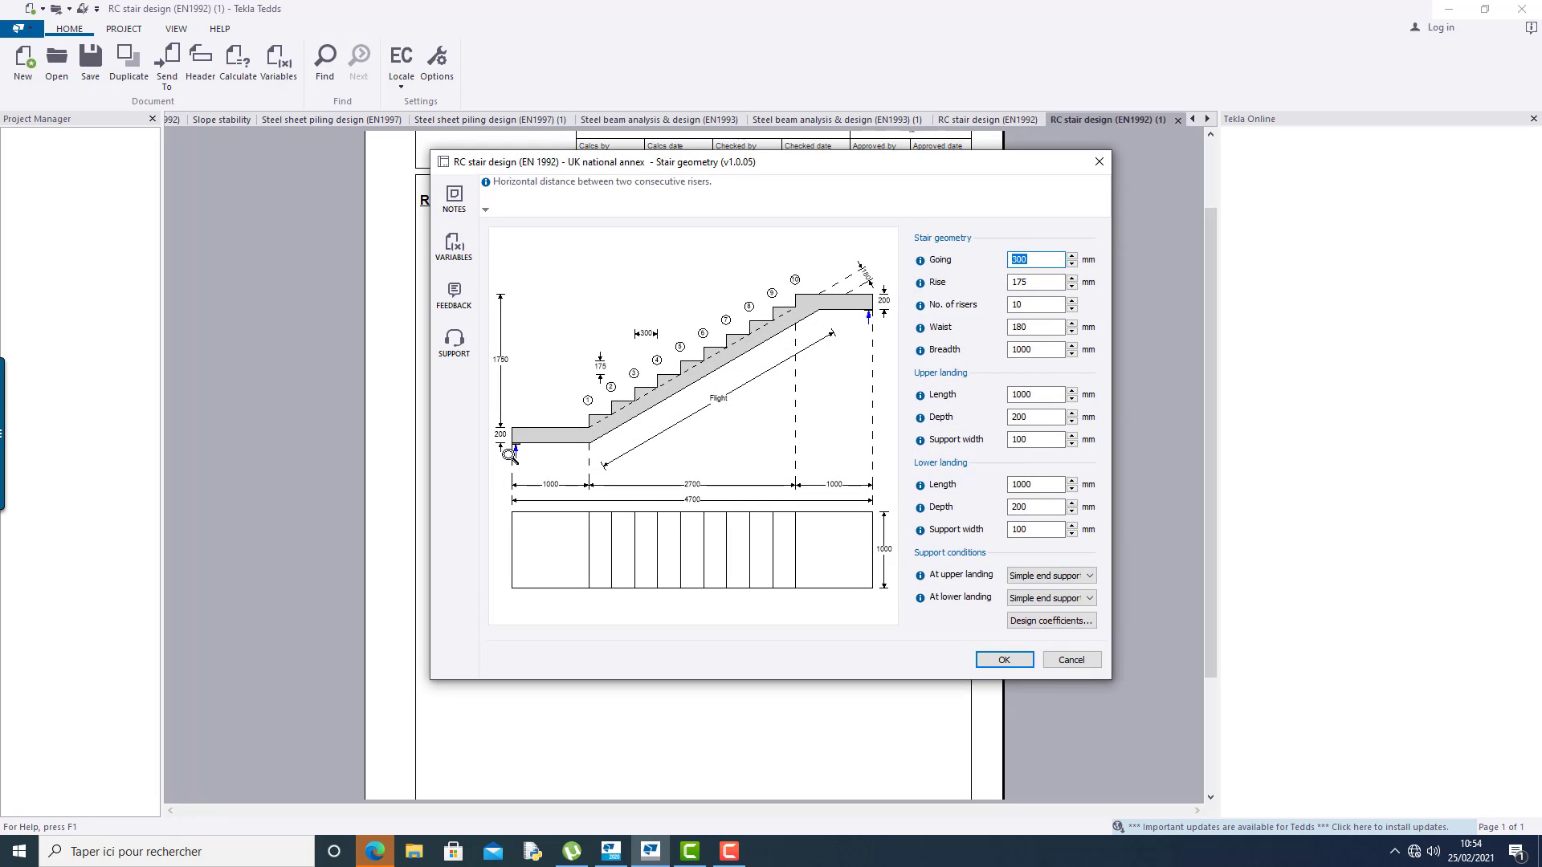
click(1031, 529)
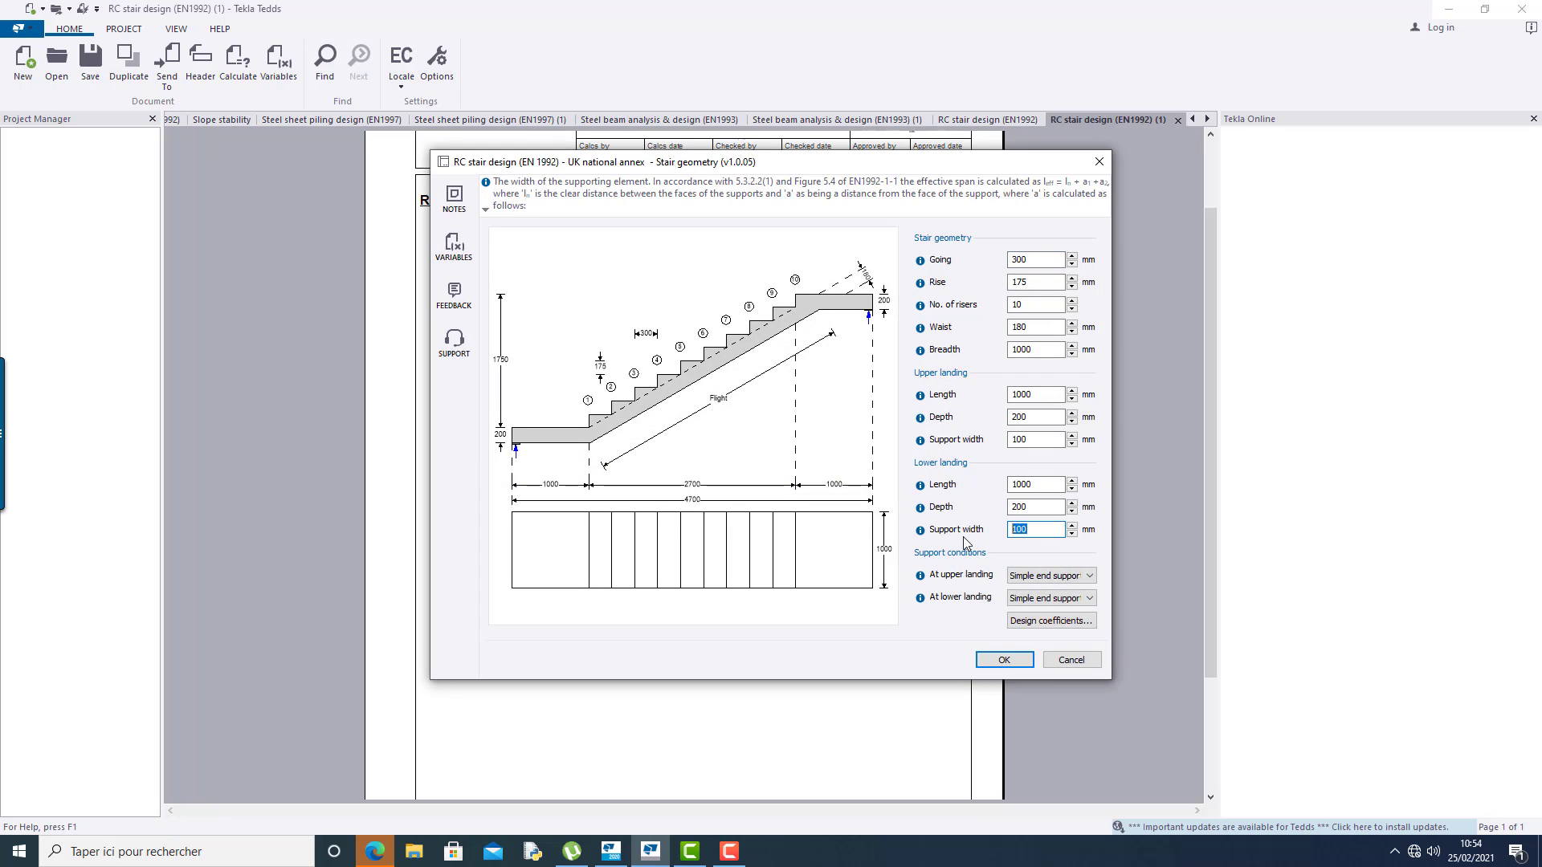
text(20)
click(1024, 440)
text(200)
click(1035, 417)
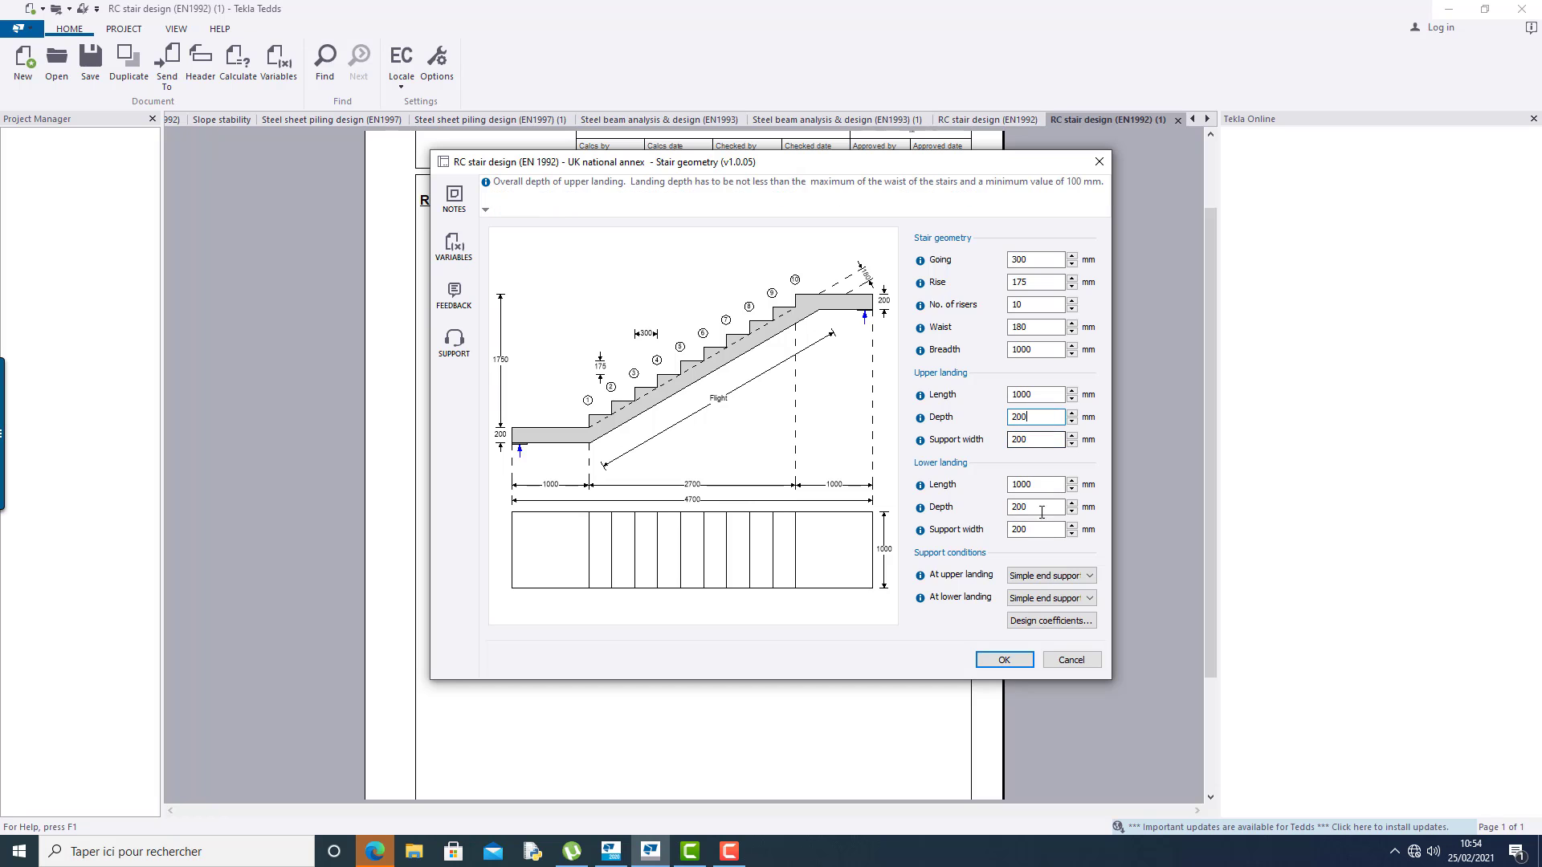
click(1005, 660)
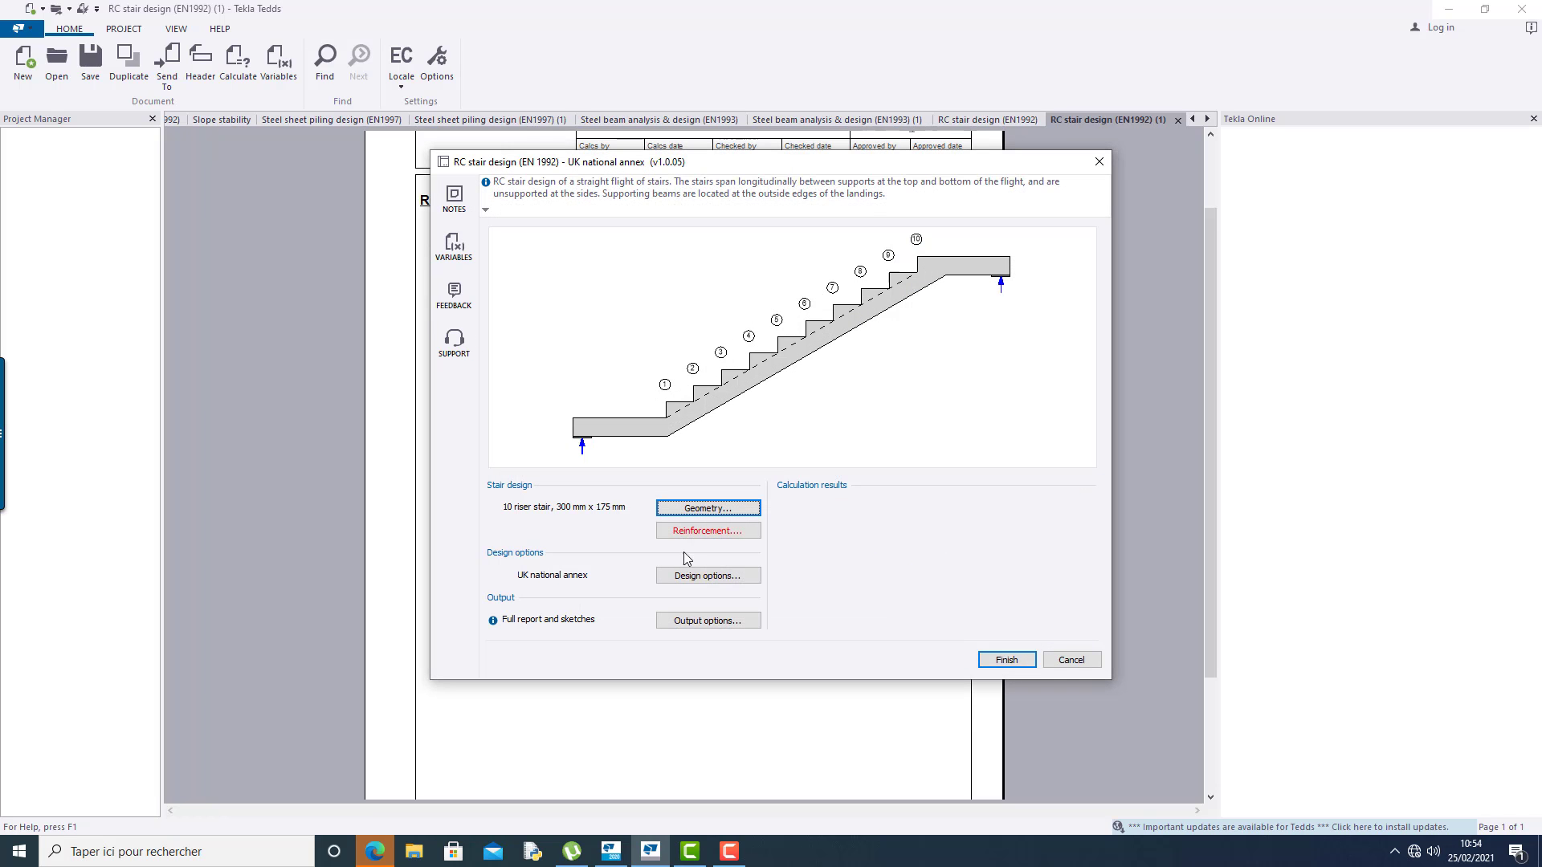
Define the mid span reinforcement with 6 longitudinal bars, keeping the 25 mm nominal cover, and accept the details.
click(697, 531)
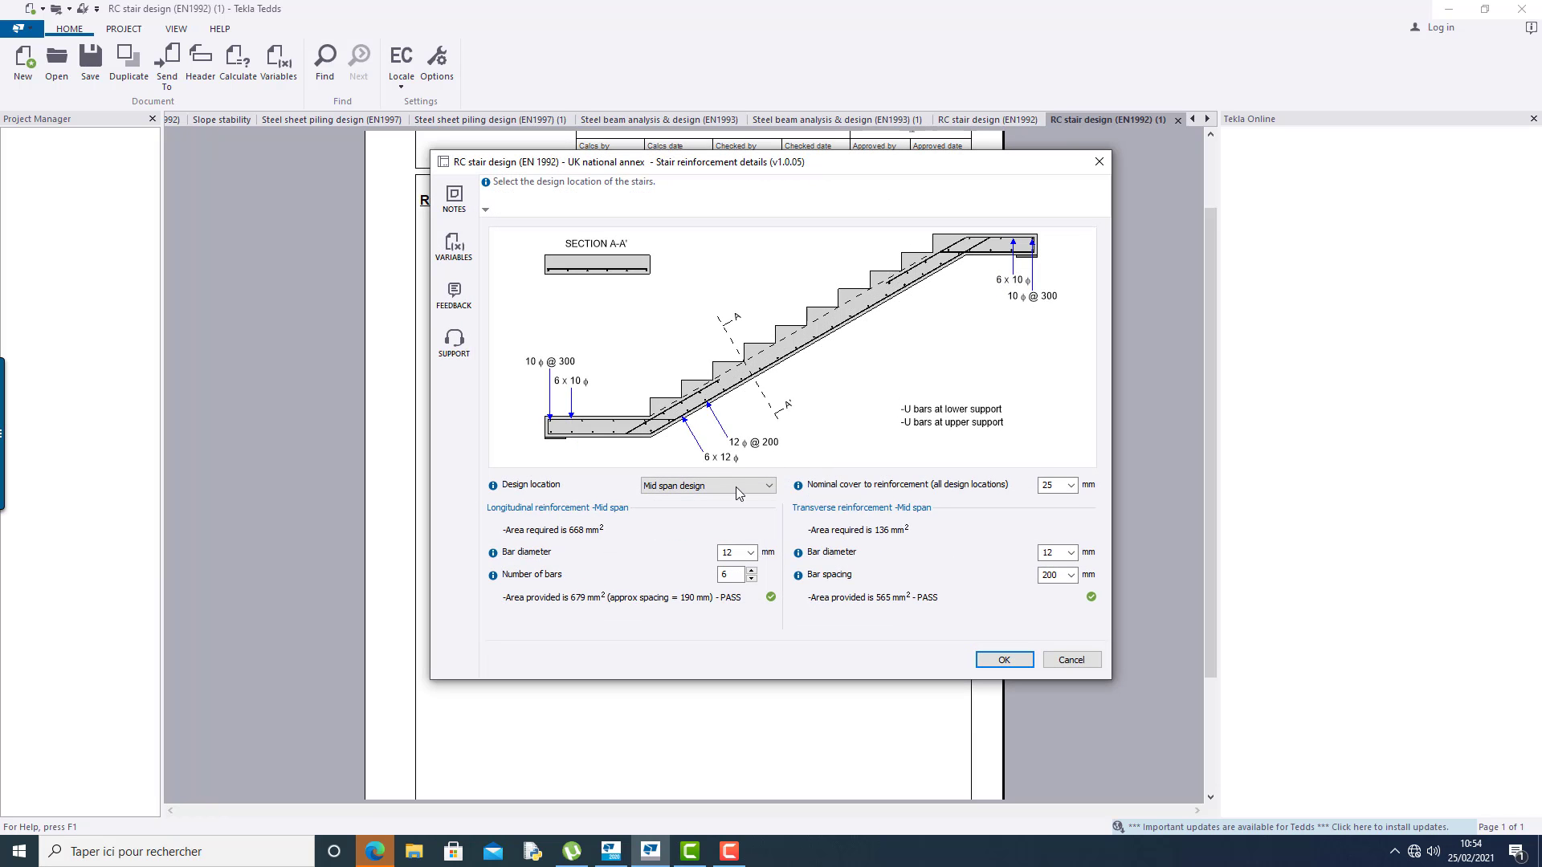
click(744, 480)
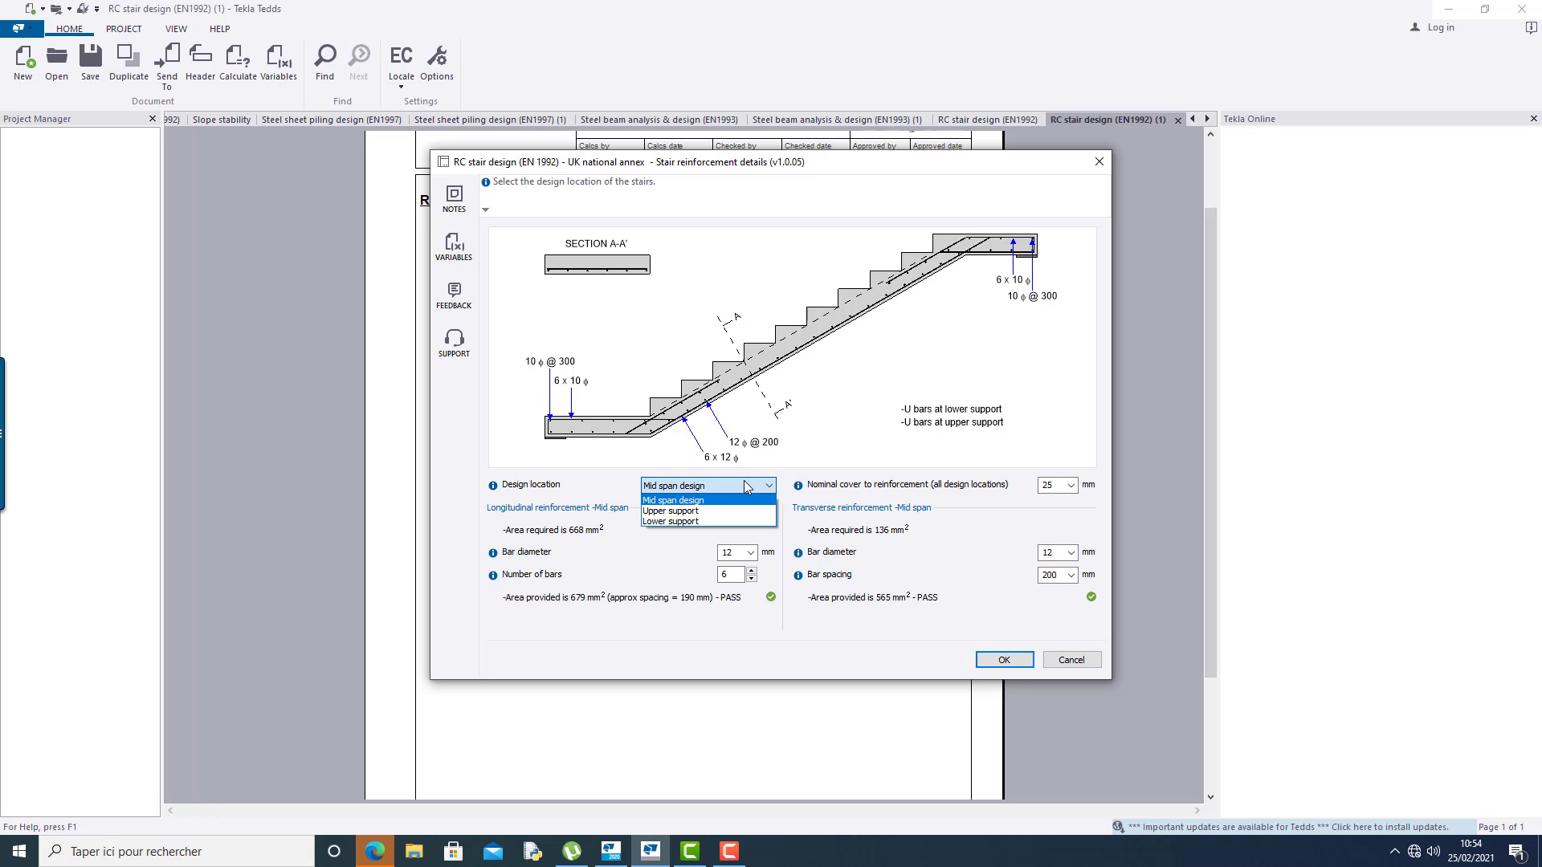
click(707, 501)
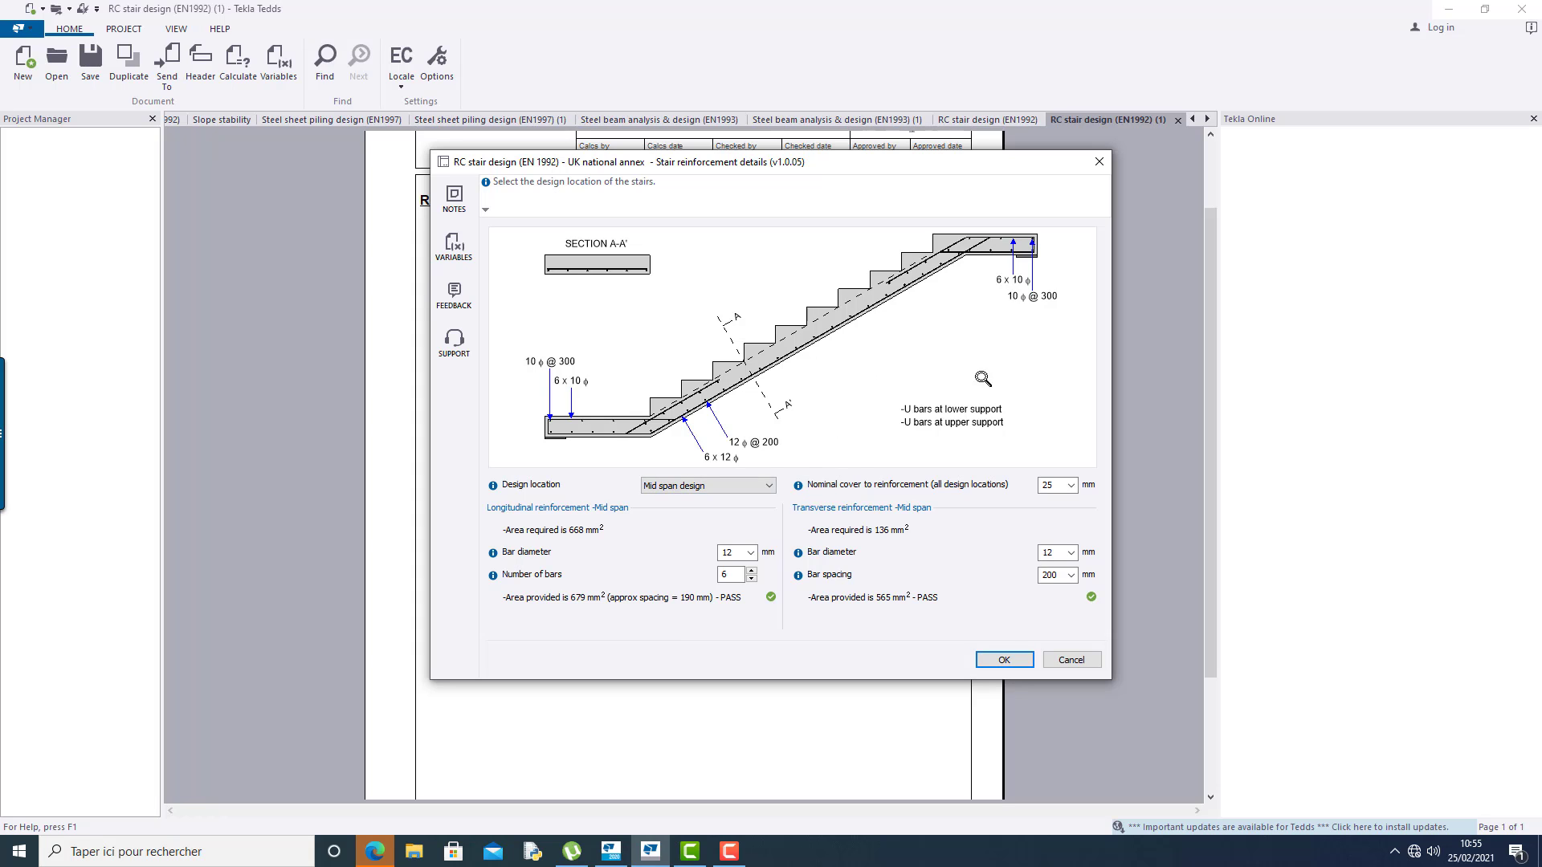
click(1070, 485)
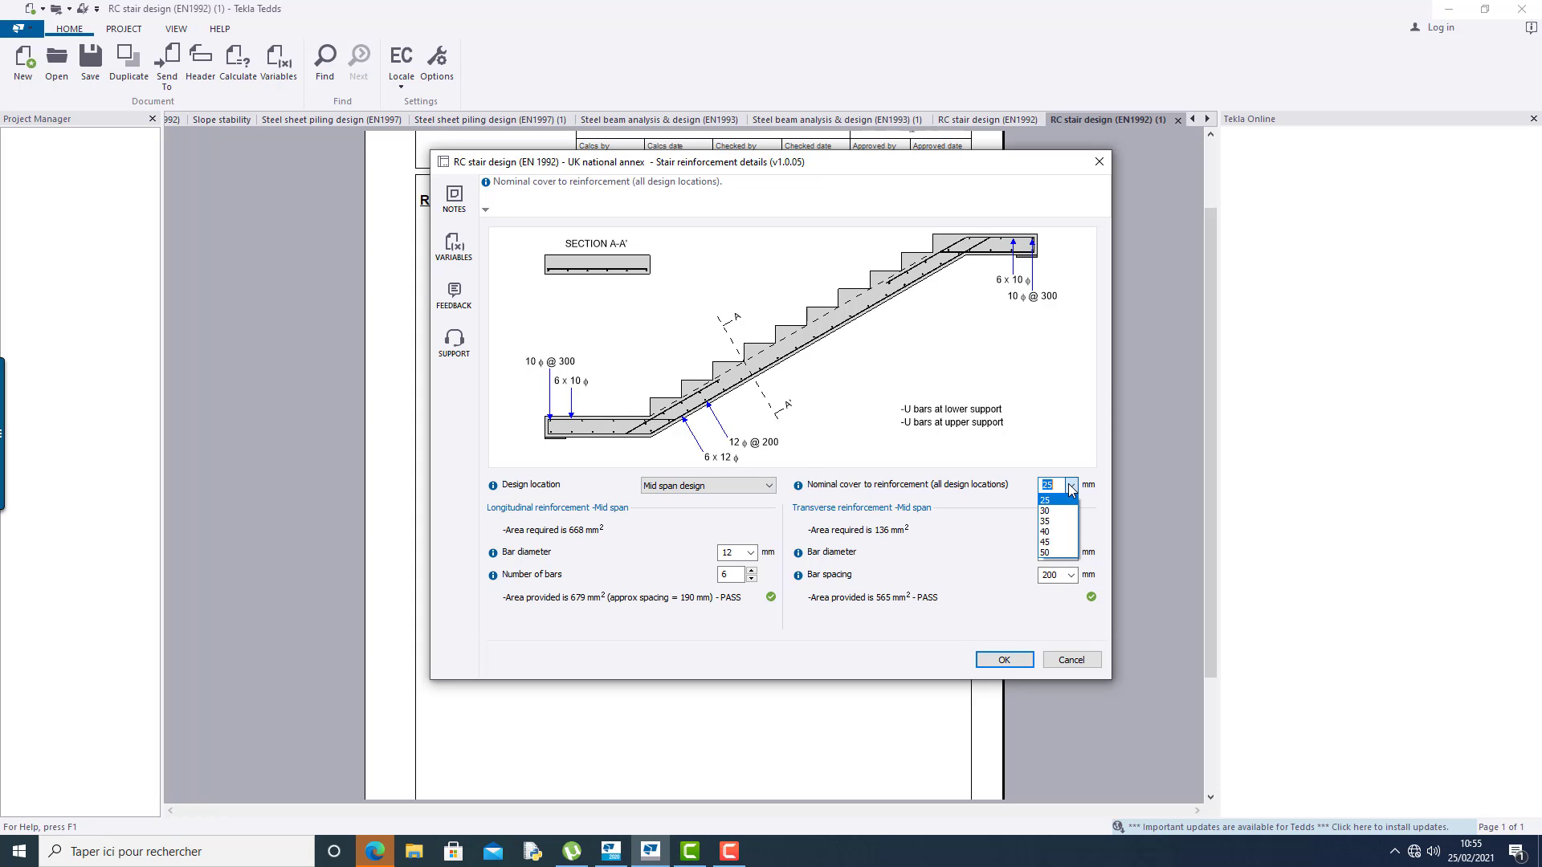
click(1090, 501)
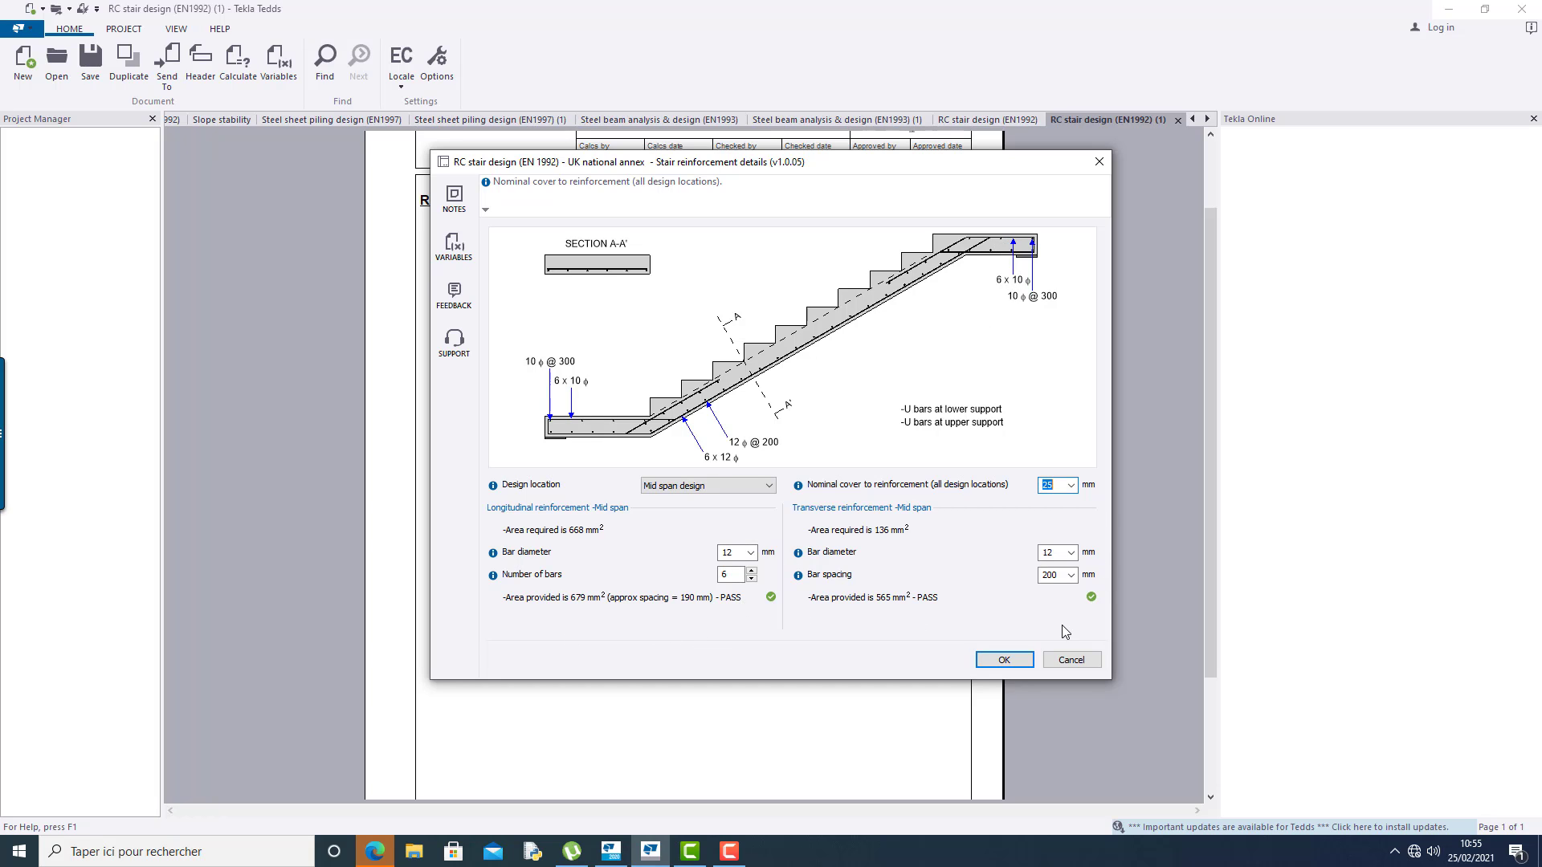
click(751, 579)
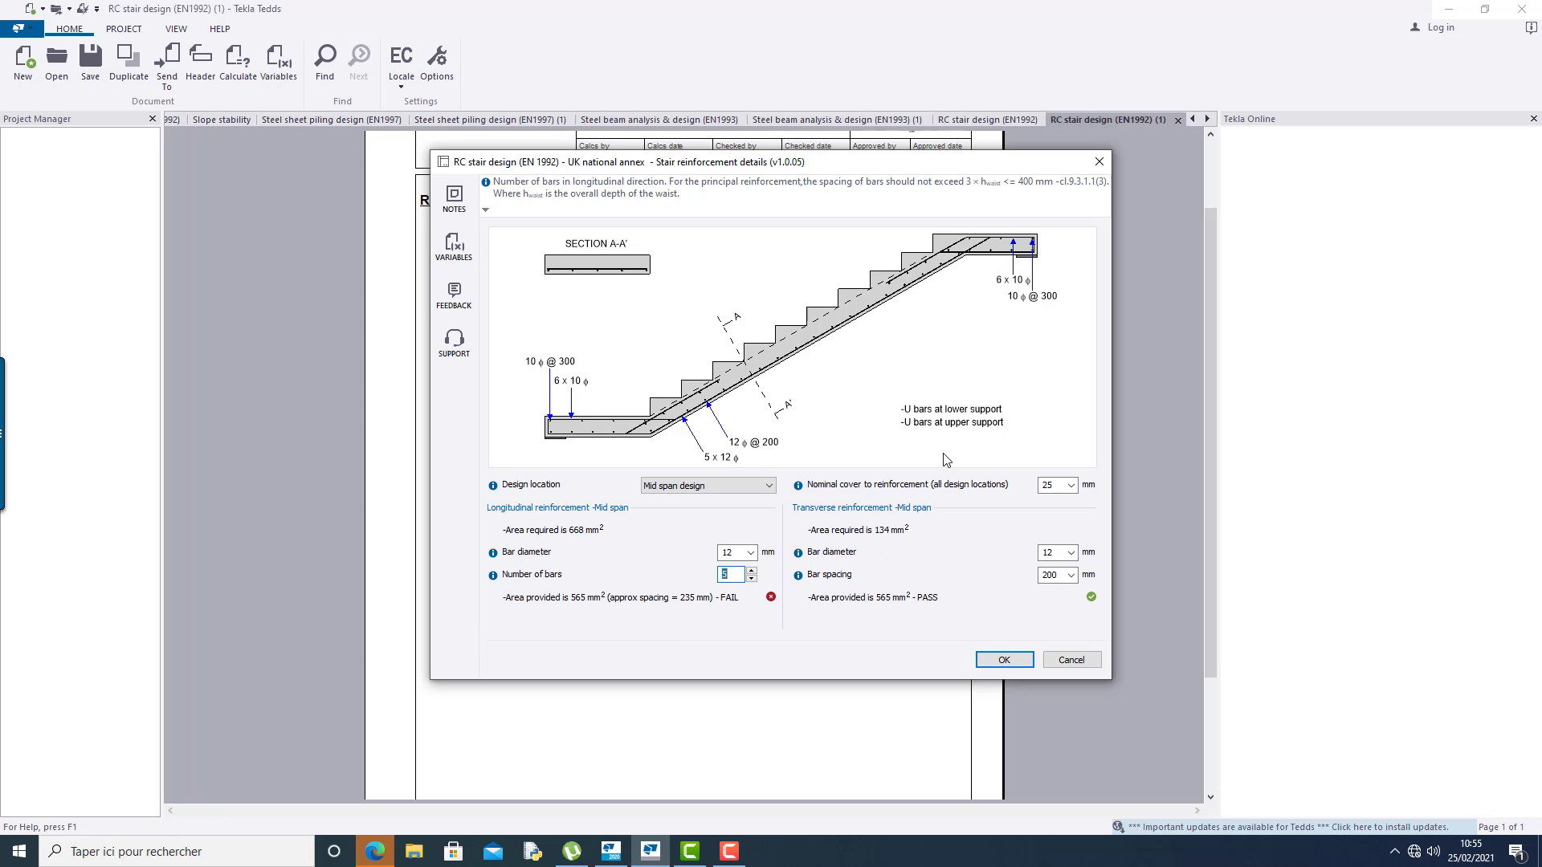
click(753, 571)
click(1002, 660)
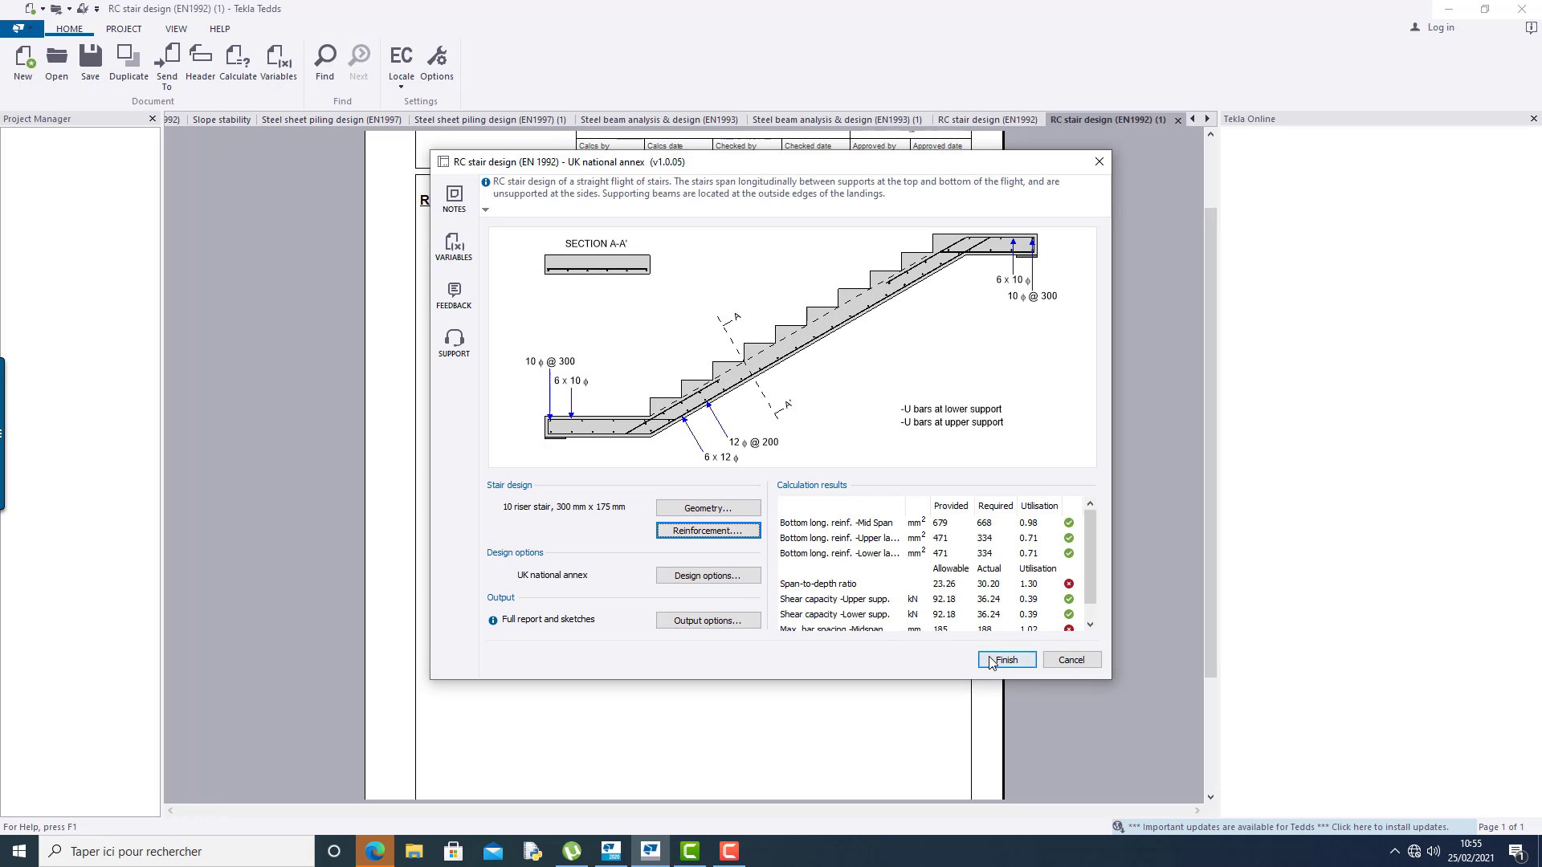
Review the calculation results and try a stair waist of 150 mm.
scroll(1107, 545, down, 1)
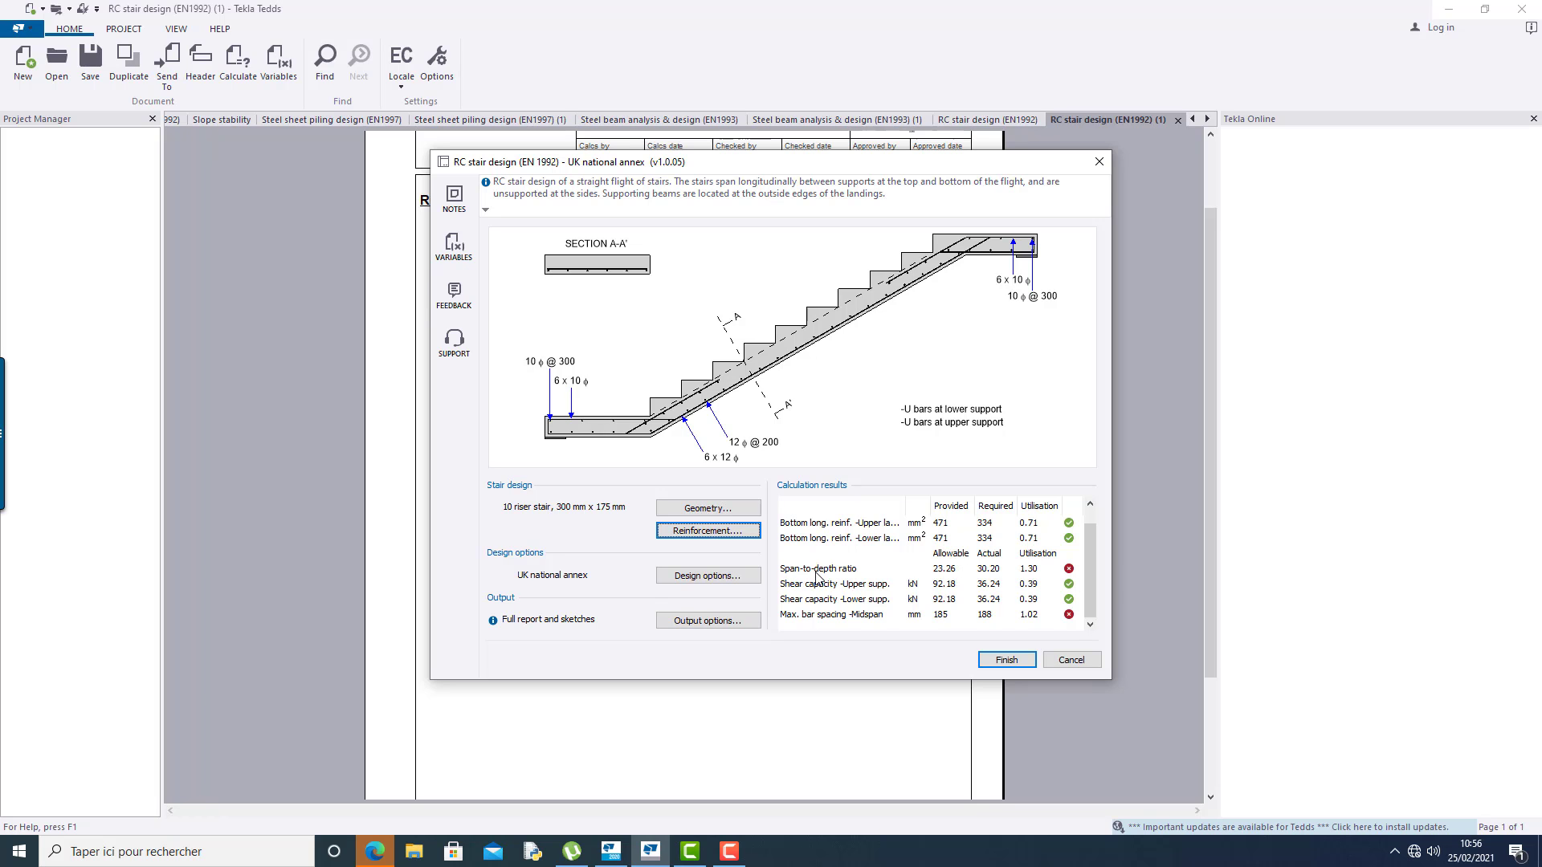
click(708, 508)
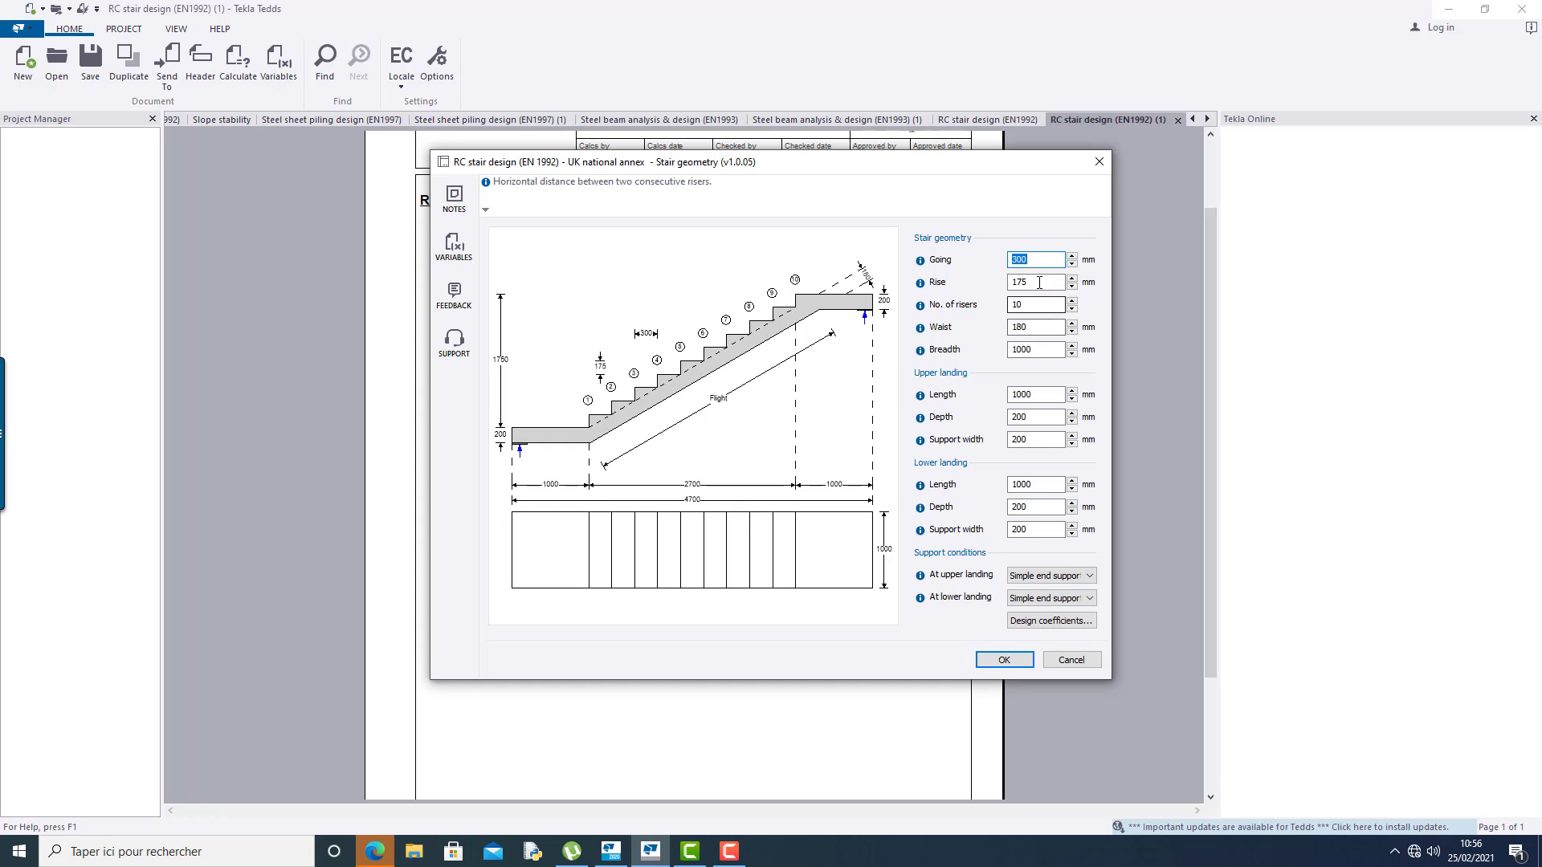
click(1036, 330)
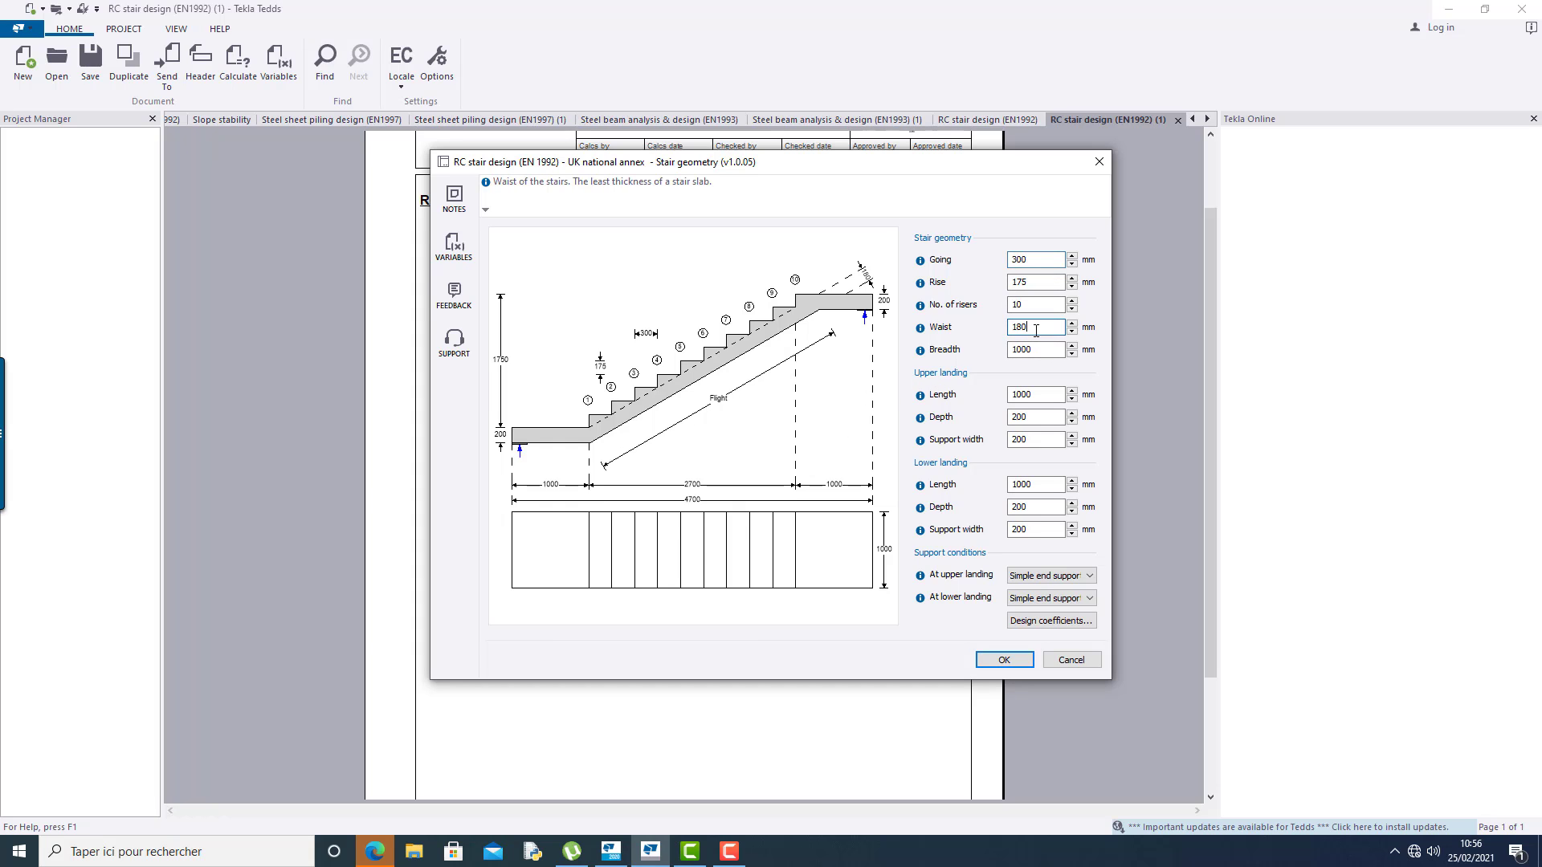
key(BackSpace)
click(1010, 660)
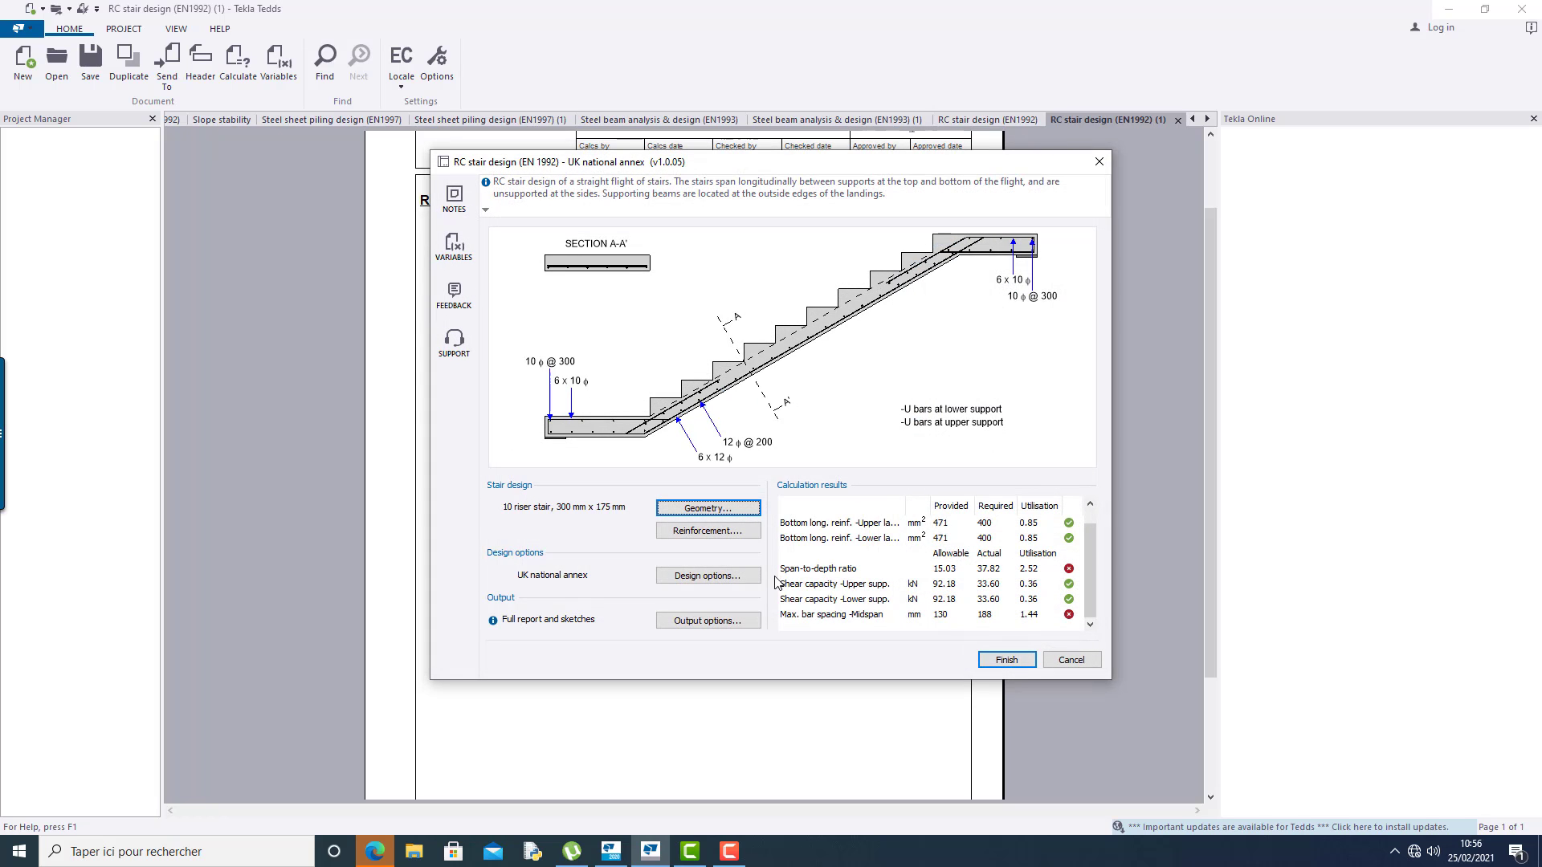
Set the stair waist to 200 mm and apply the geometry.
click(703, 511)
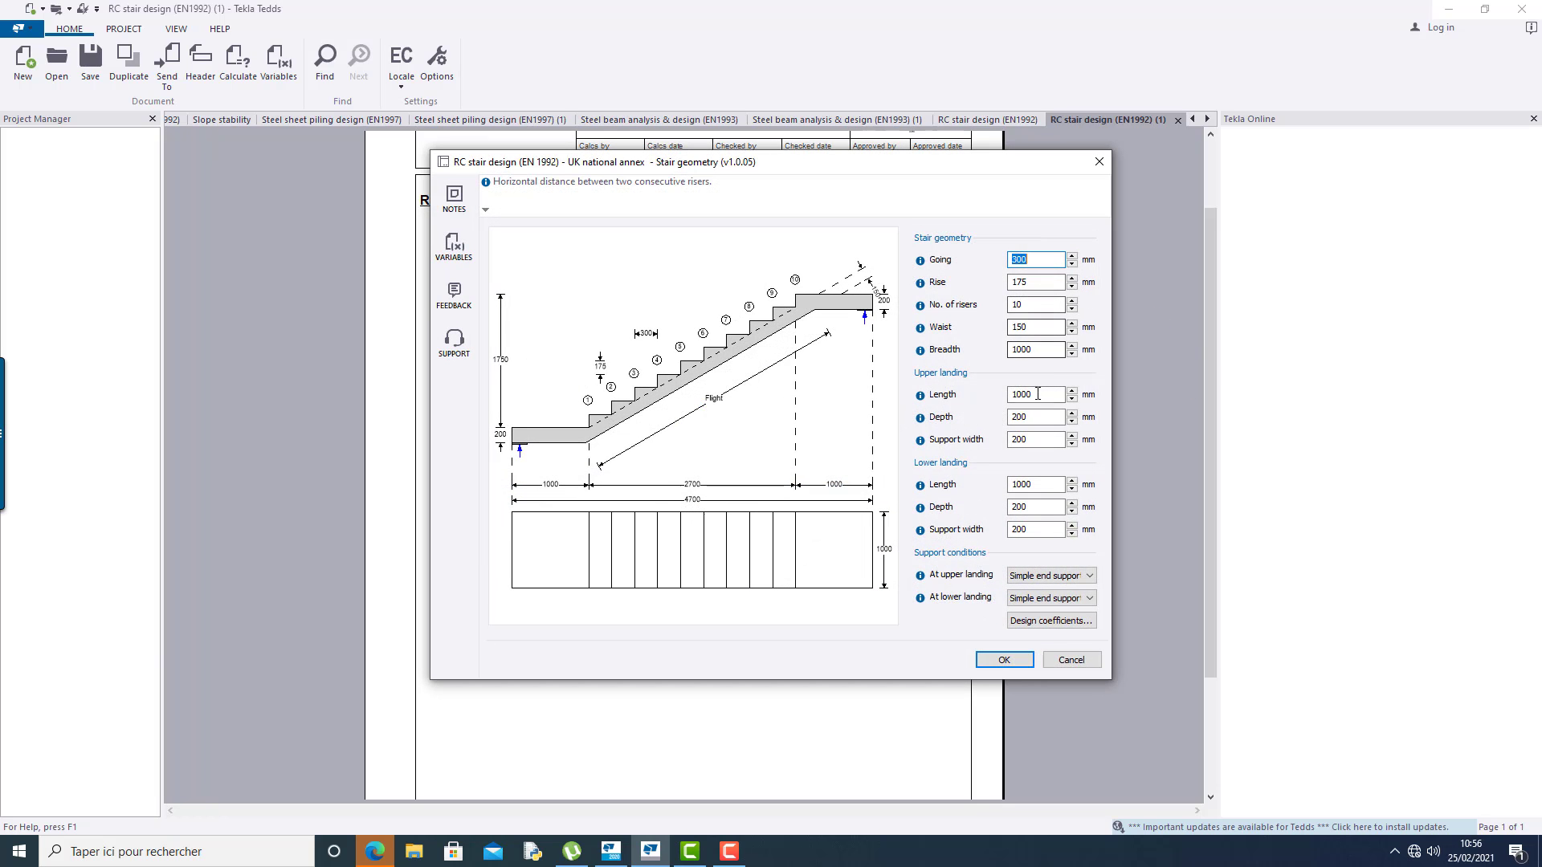
click(1039, 533)
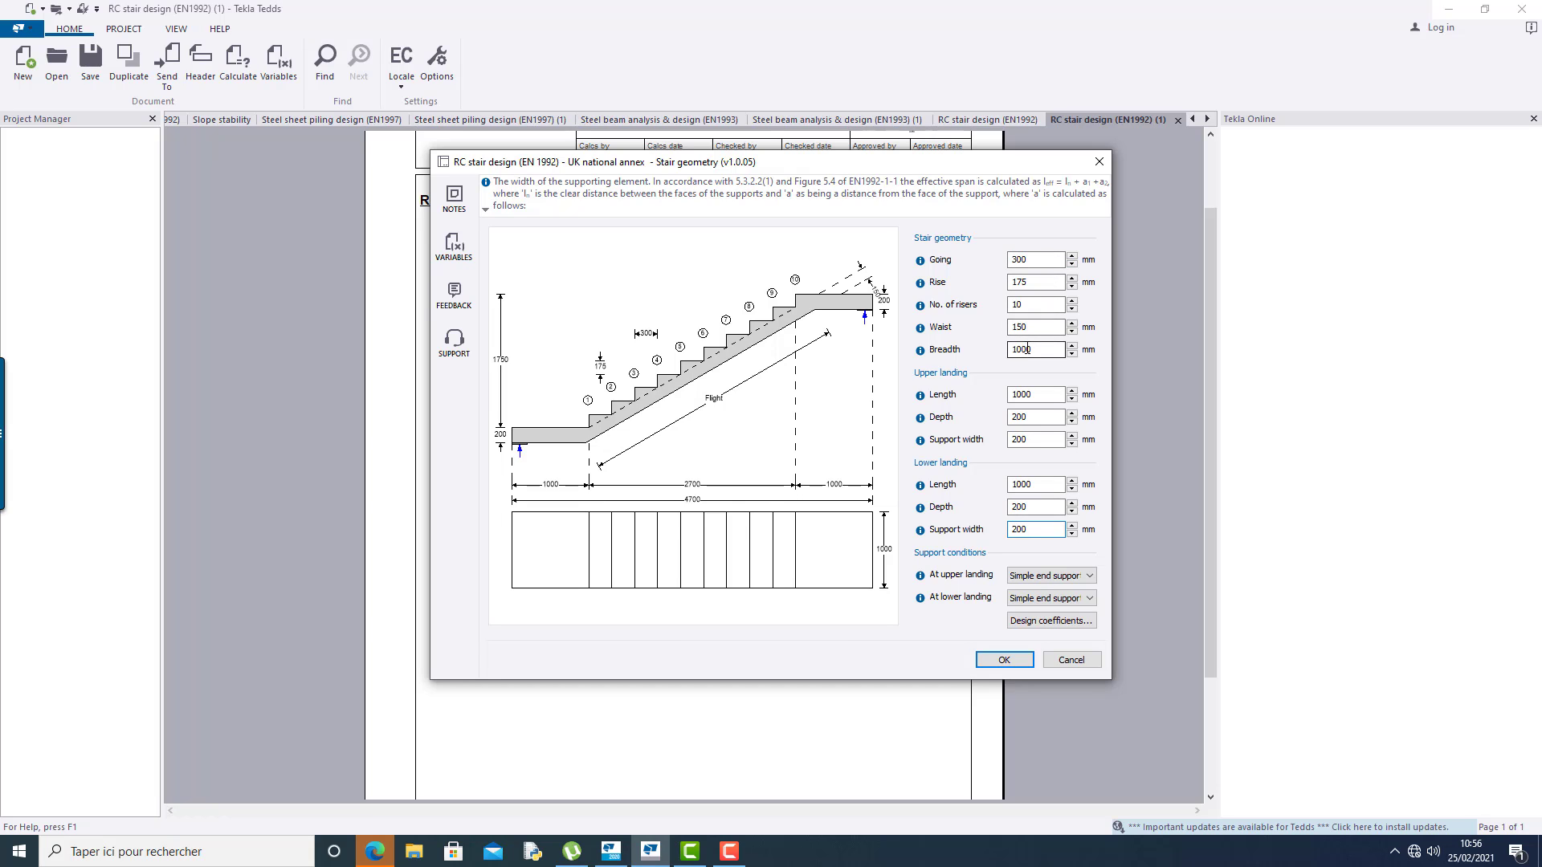
drag(1036, 327, 1005, 334)
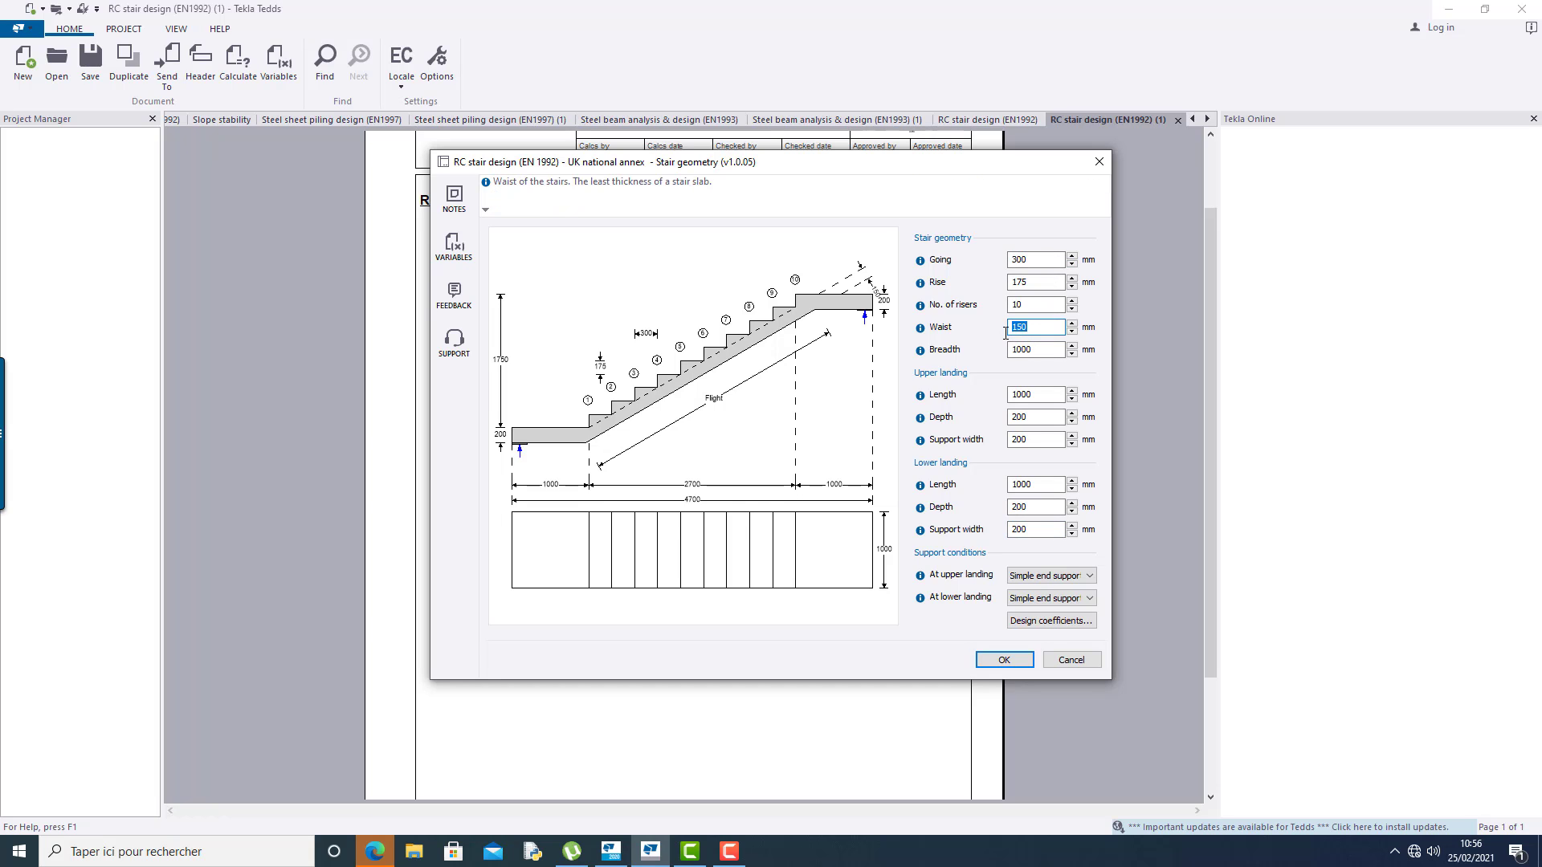
text(1)
key(BackSpace)
text(200)
click(1005, 660)
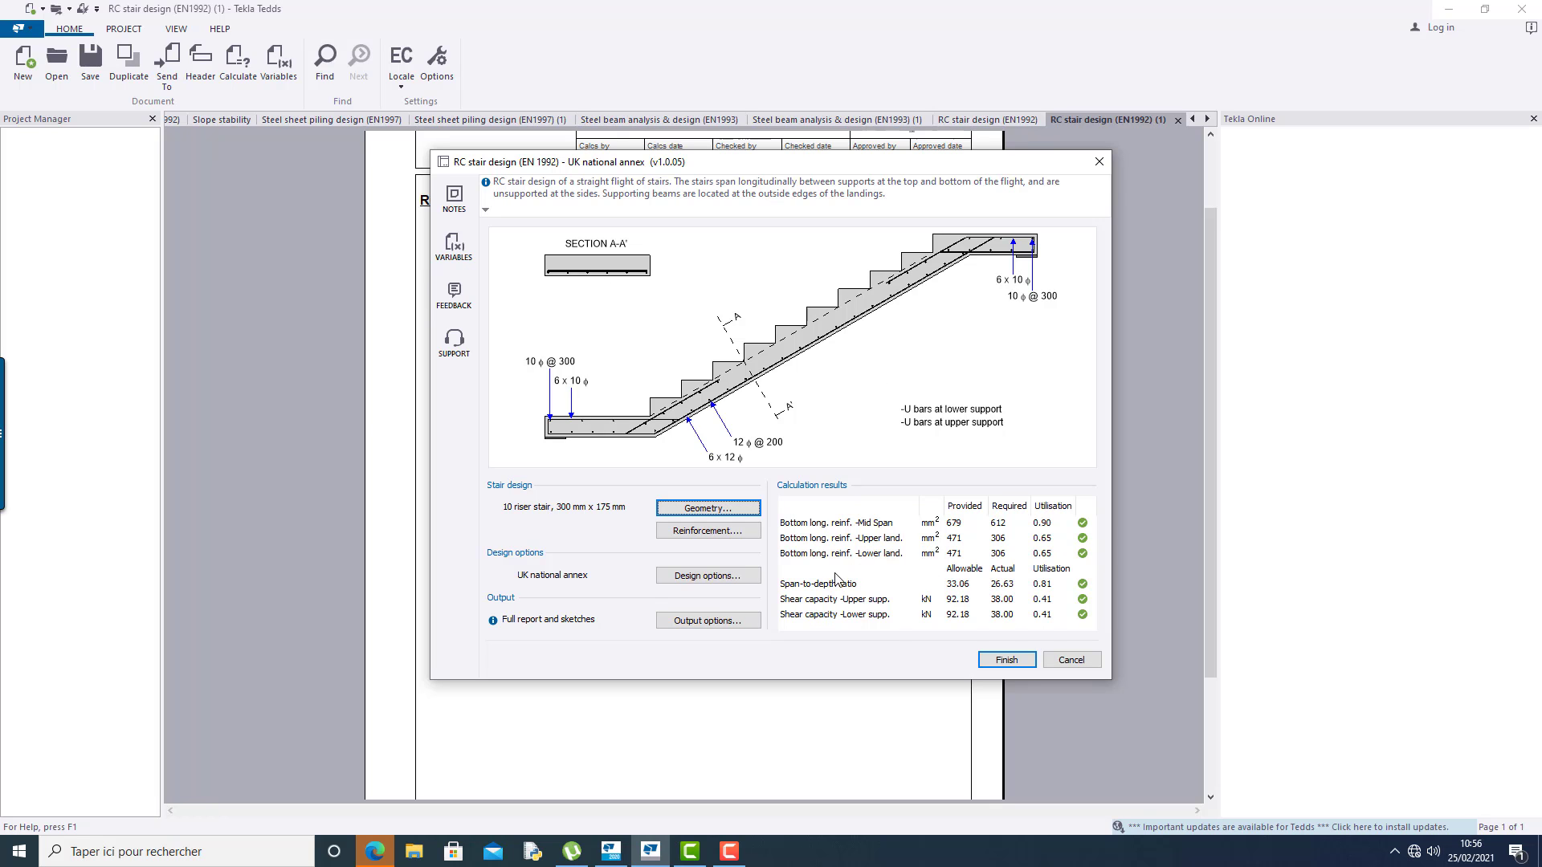
In the design options, set the concrete class to C25/30 and the steel strength to 400 N/mm², keeping the 20 mm aggregate size.
click(729, 583)
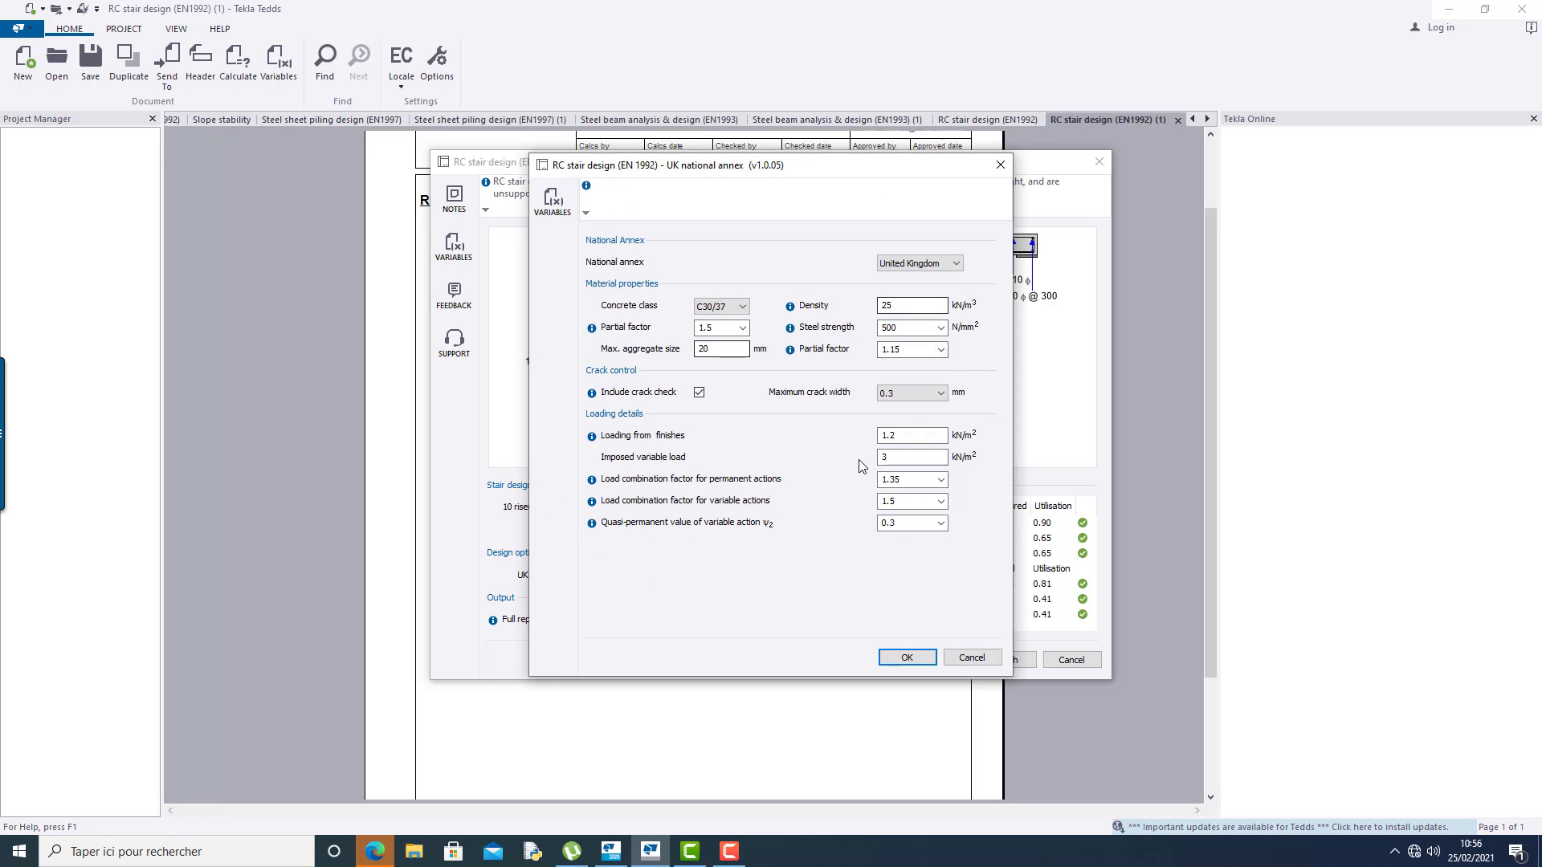
click(740, 309)
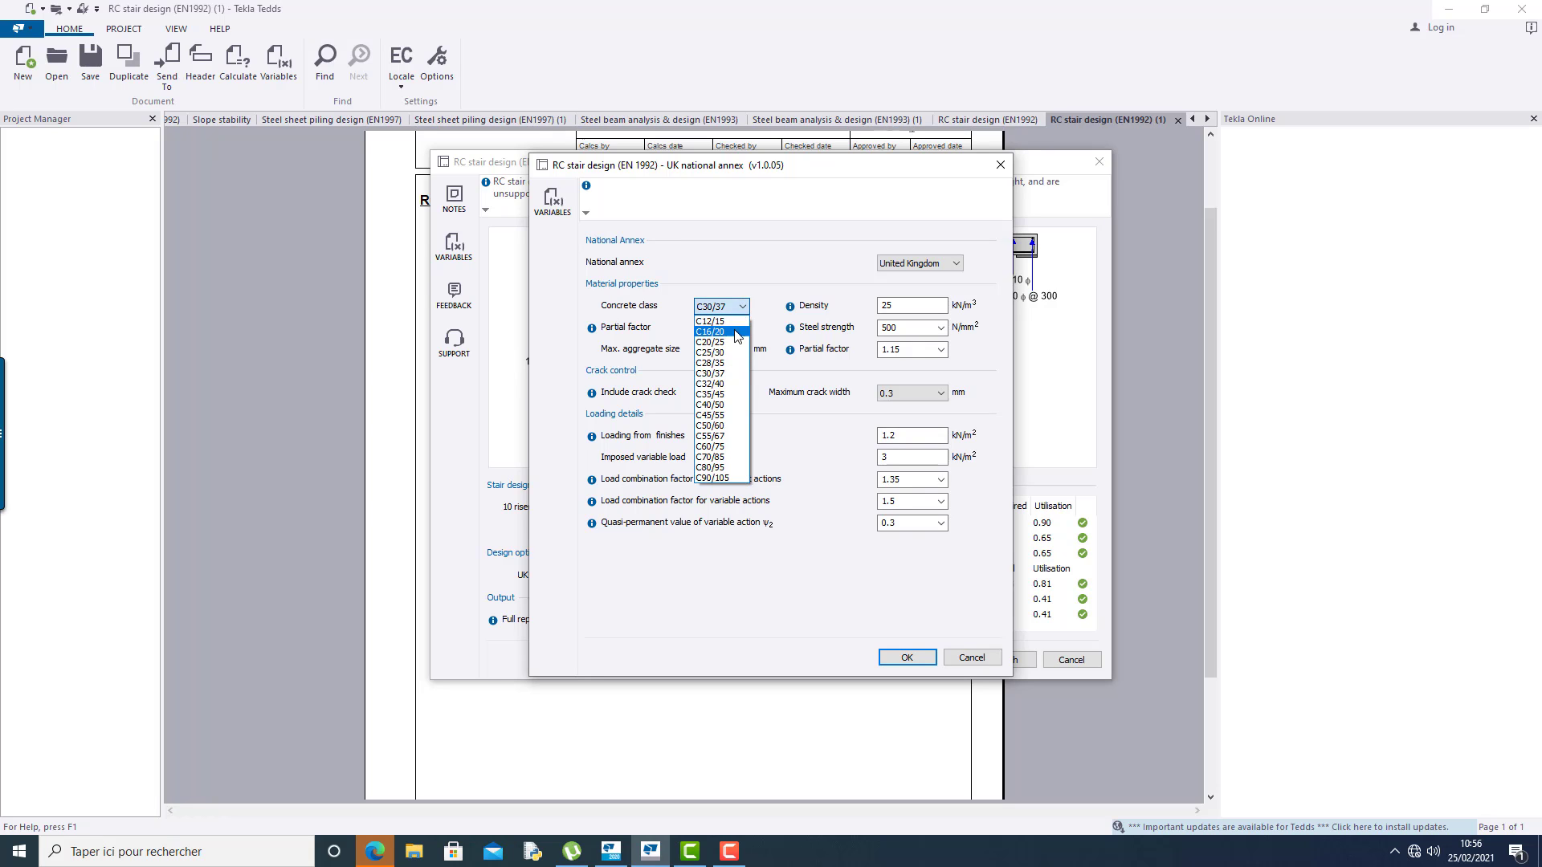
click(710, 352)
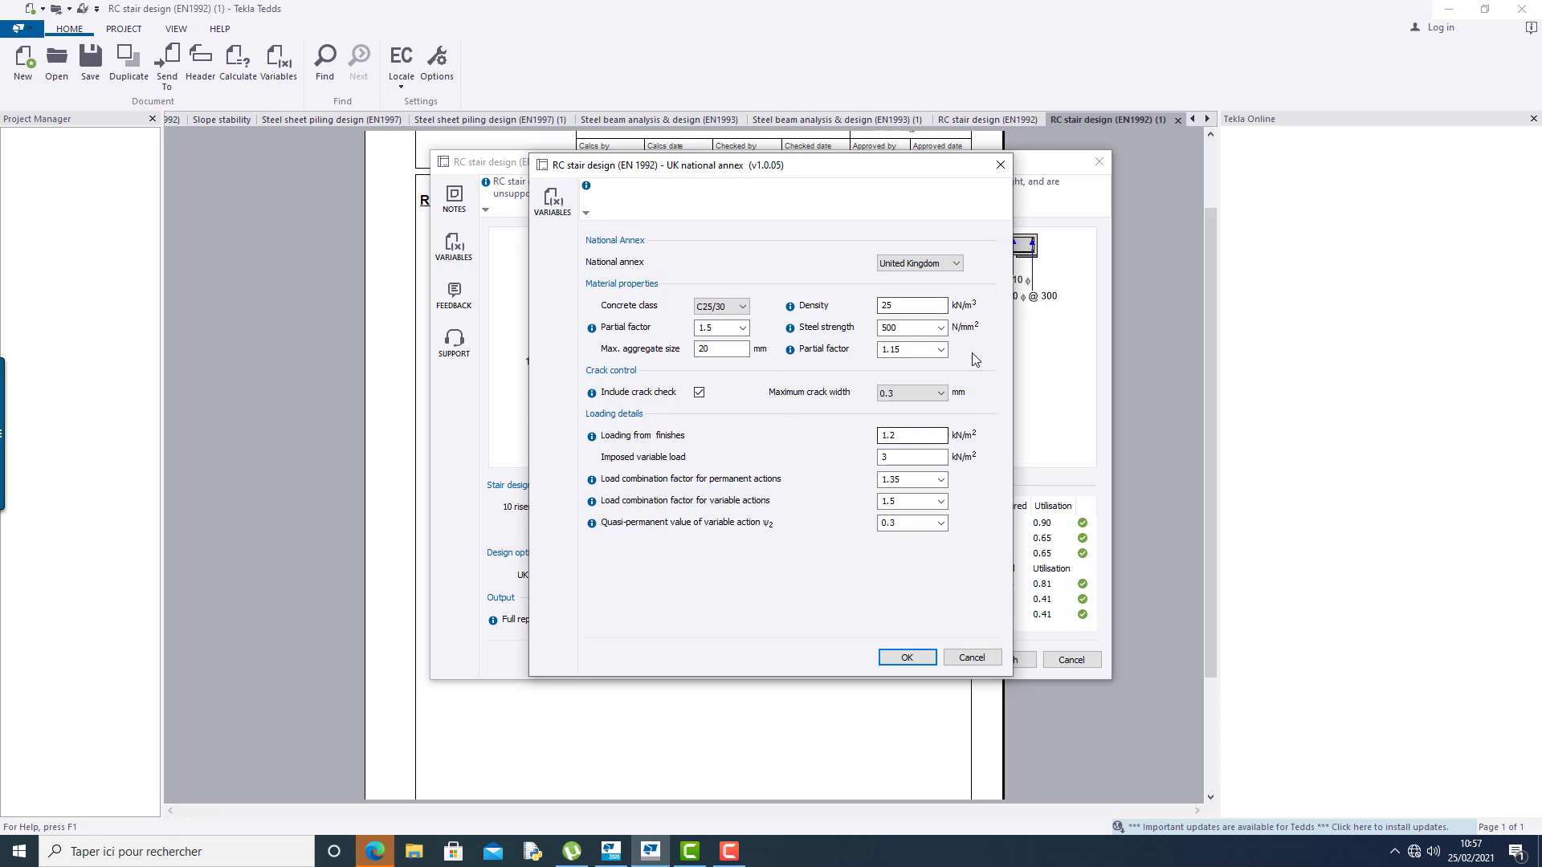
click(940, 330)
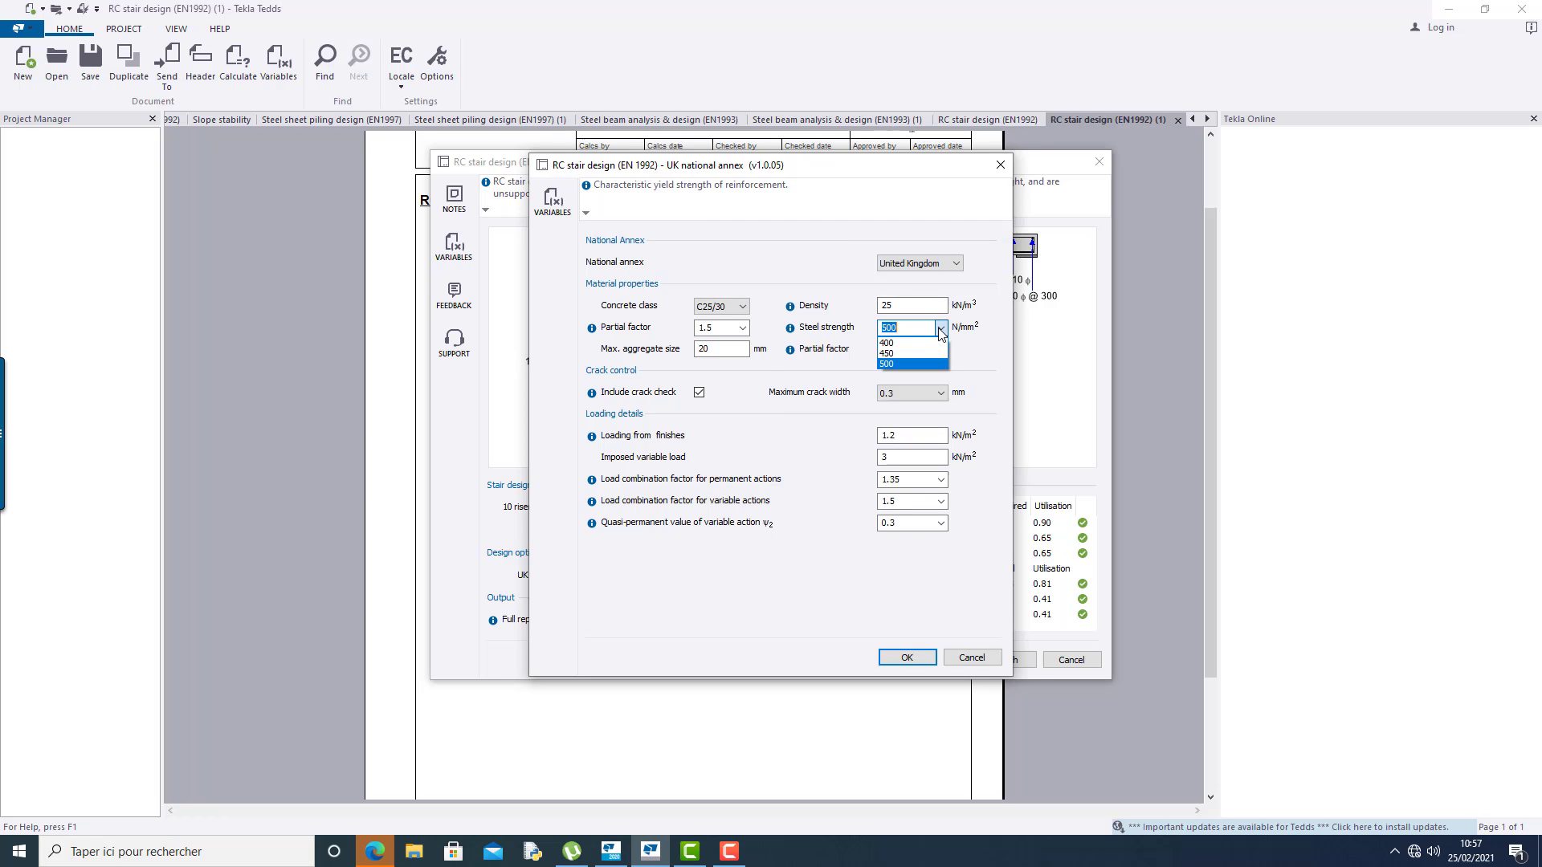
click(940, 342)
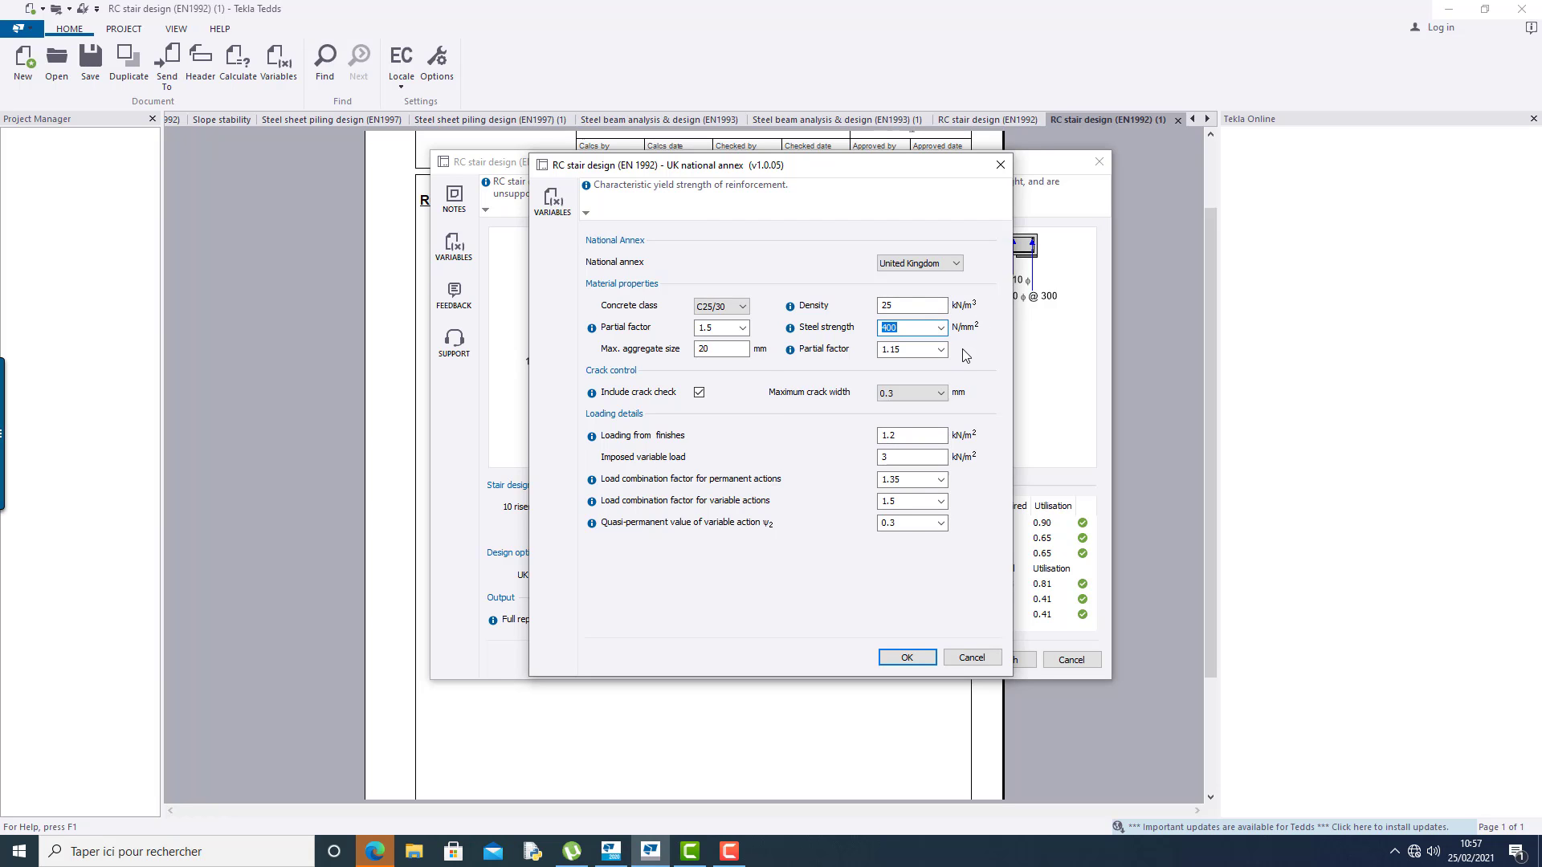
click(743, 350)
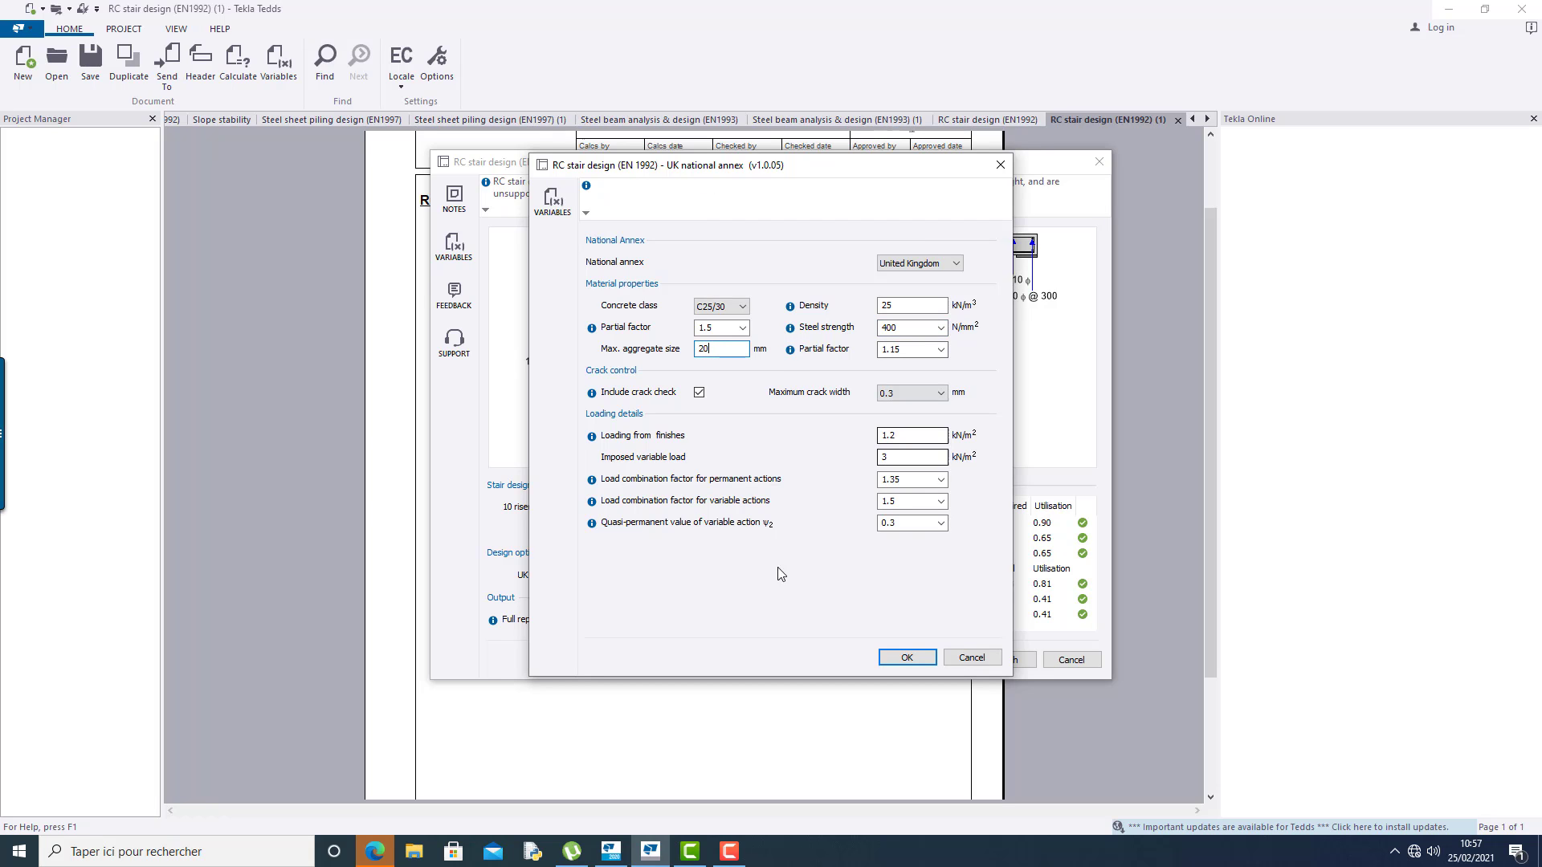
click(915, 656)
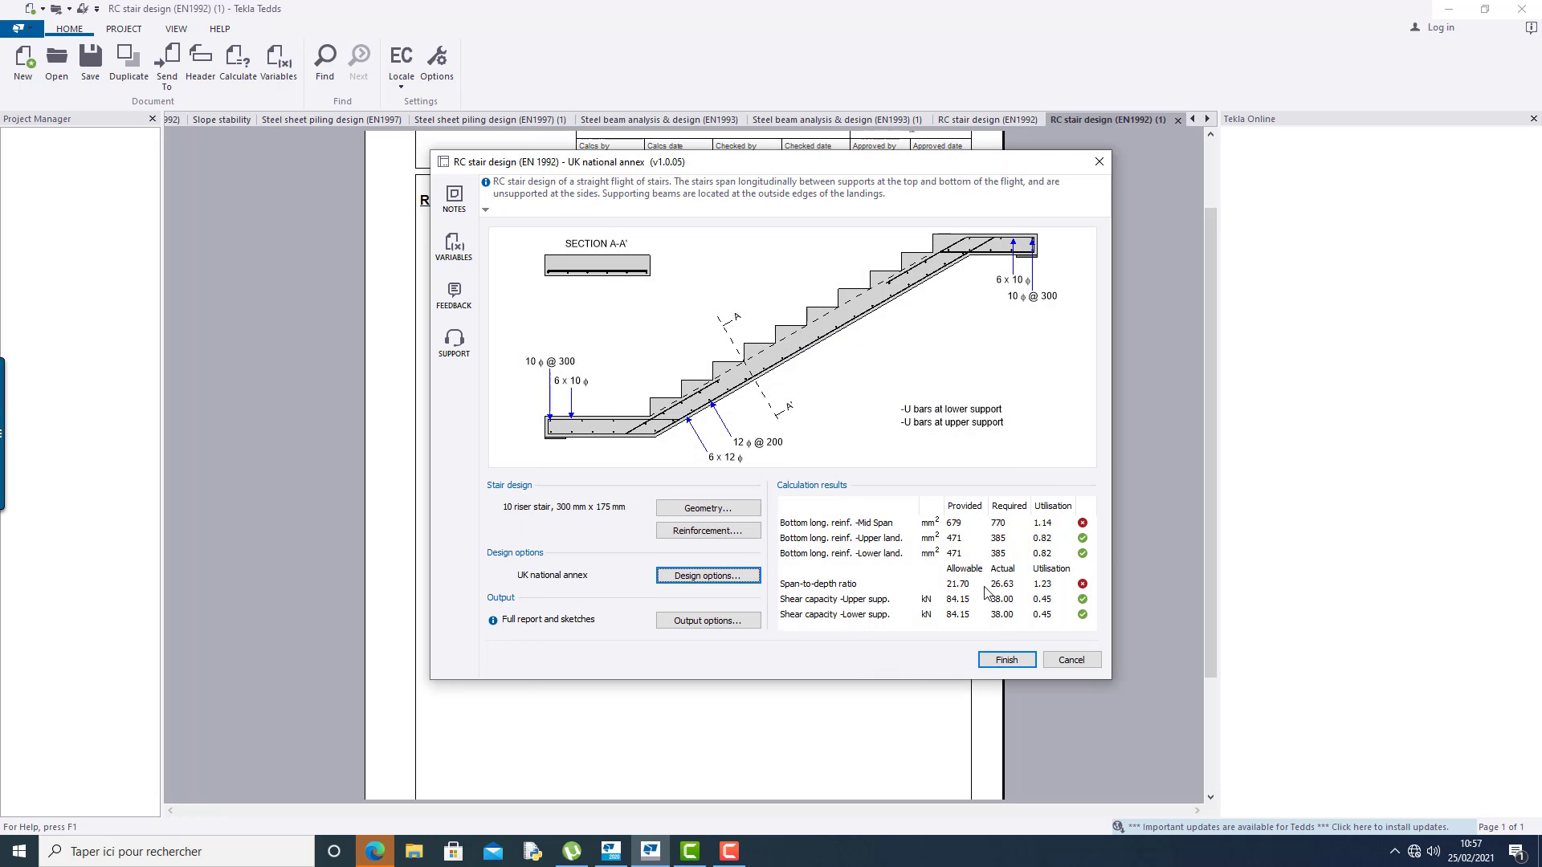
Set the reinforcement steel strength to 500 N/mm² in the design options and apply it.
click(717, 577)
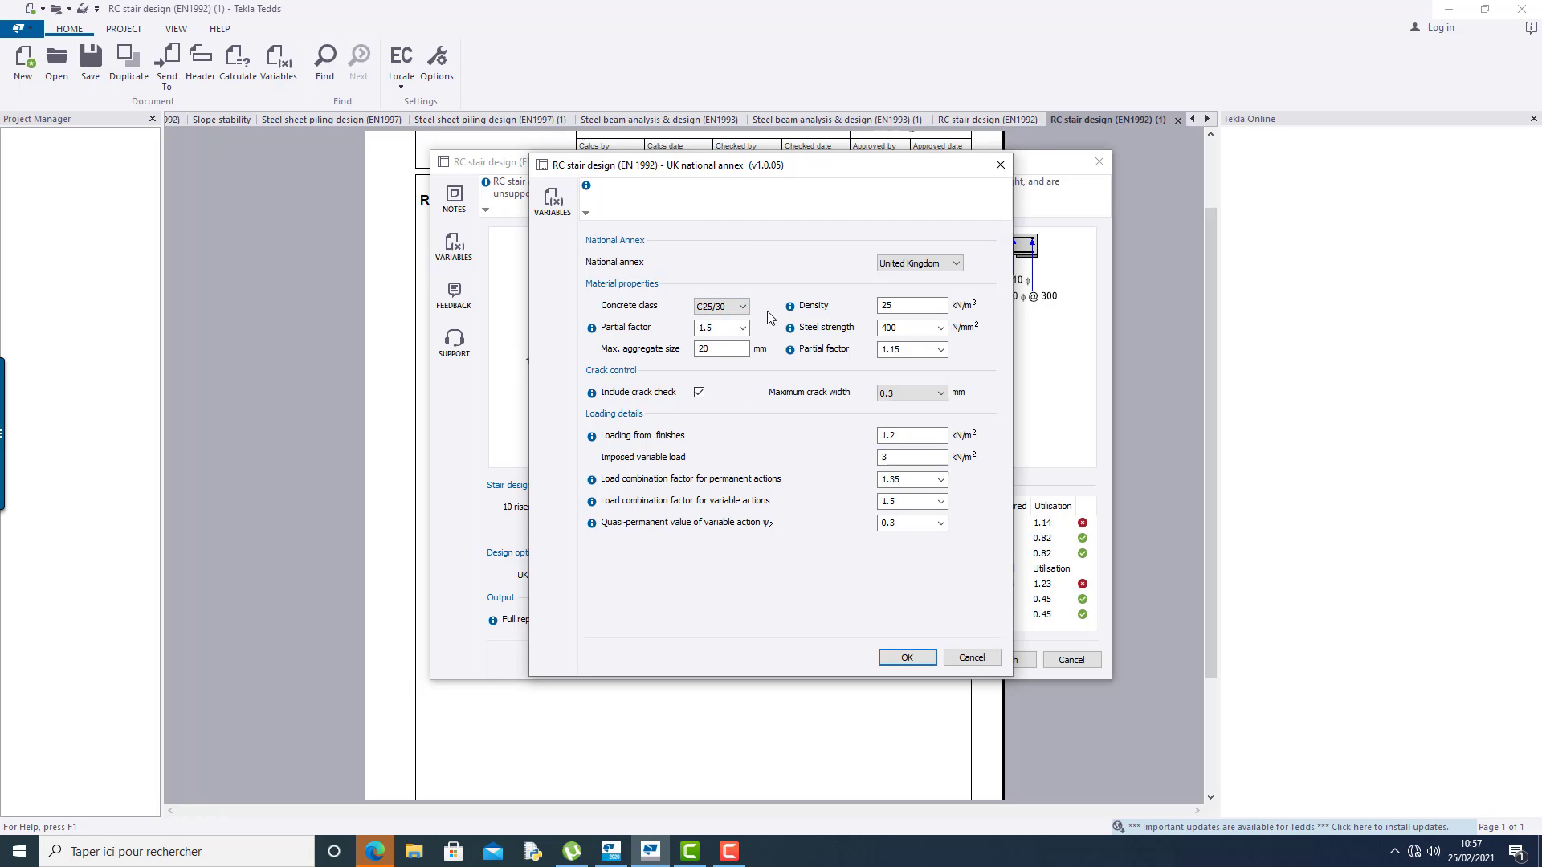
click(922, 328)
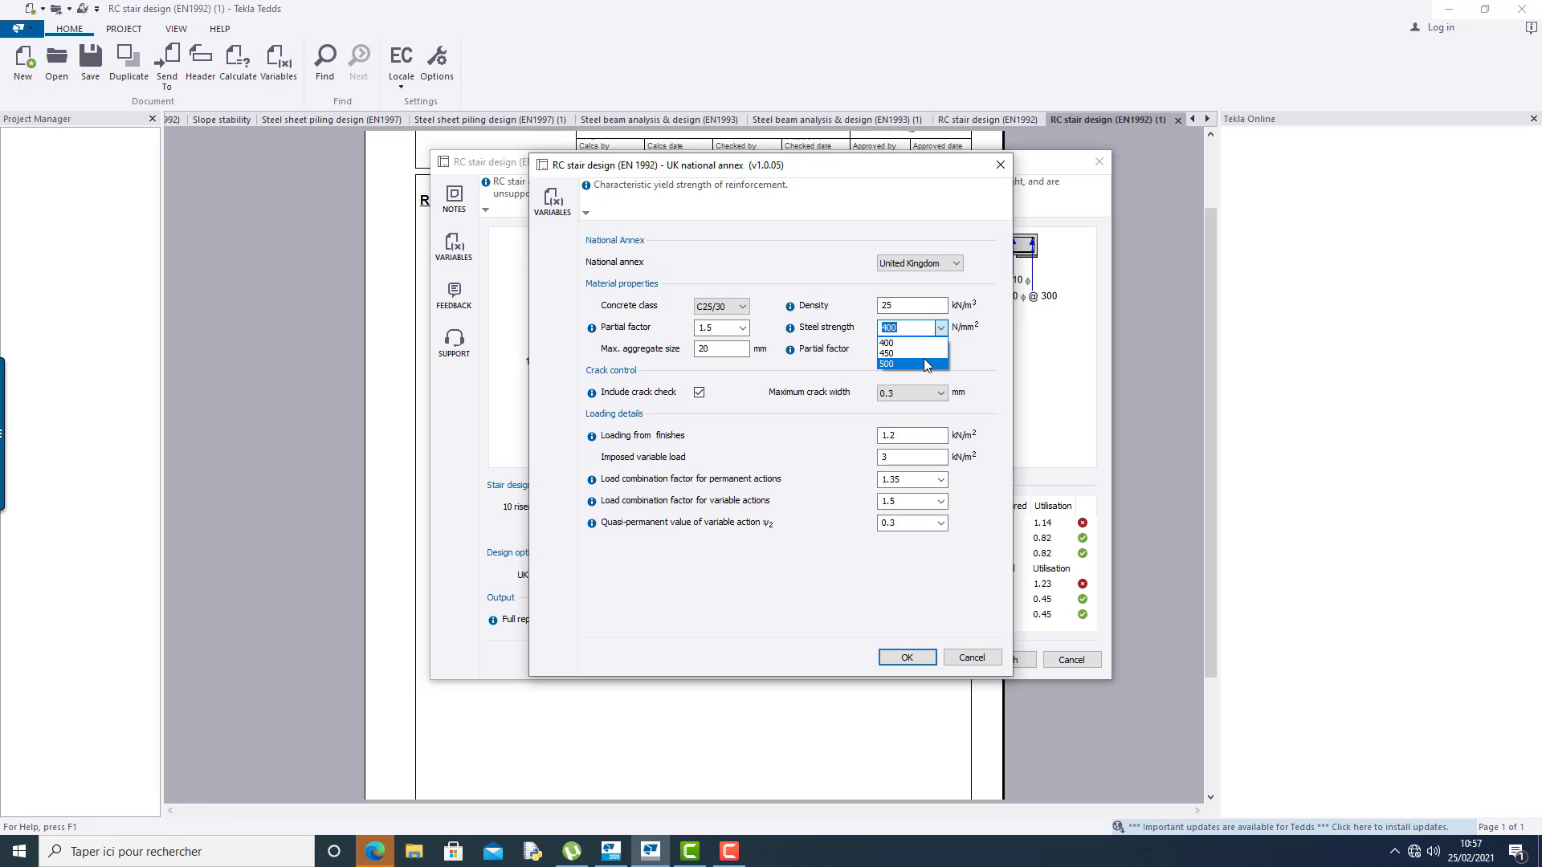
click(886, 353)
click(907, 657)
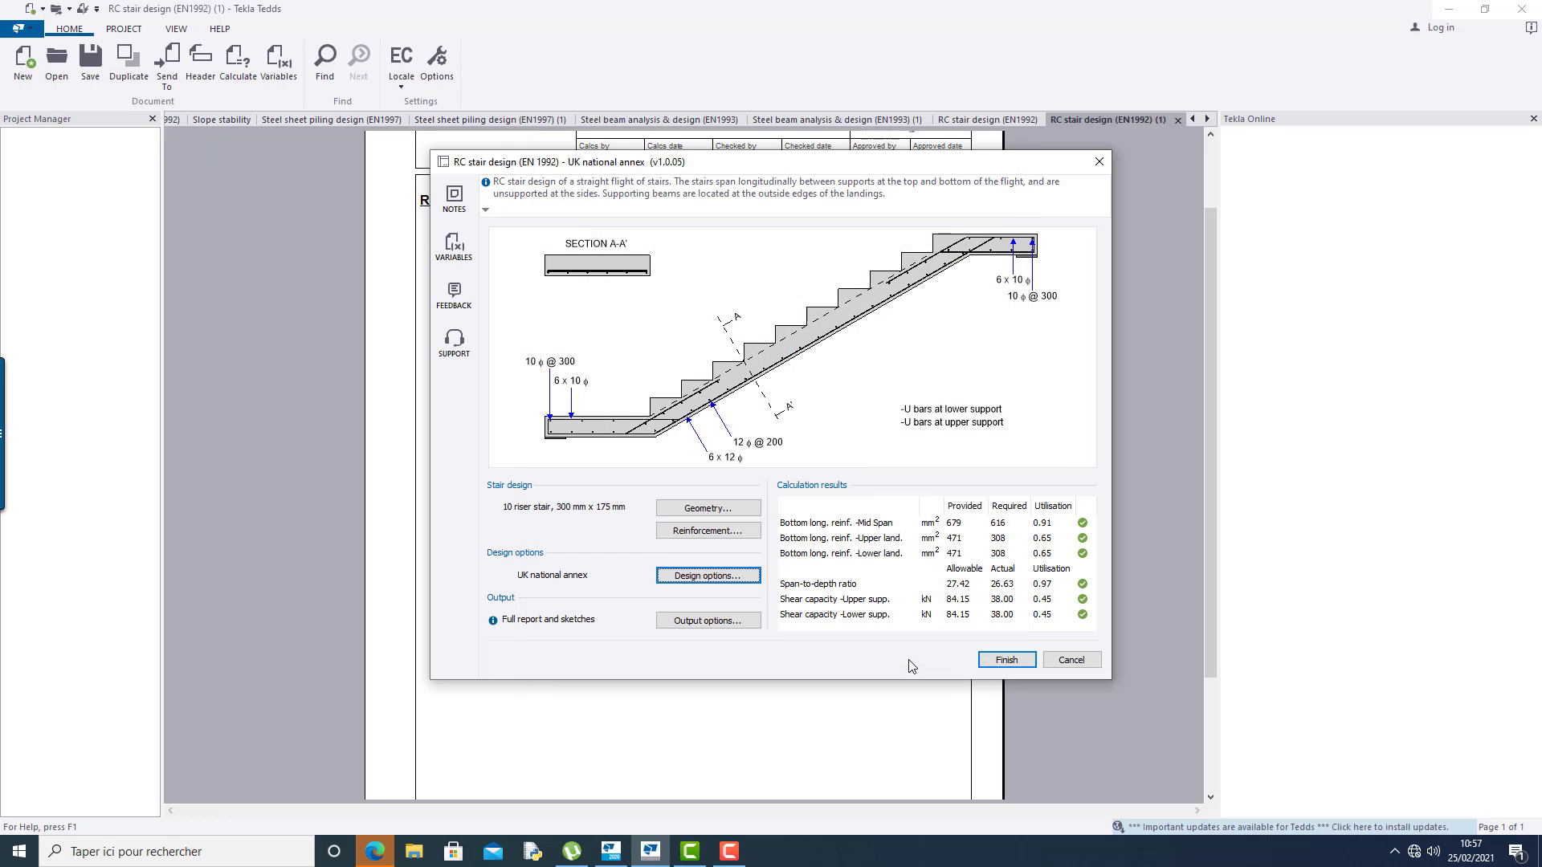
Finish the stair design to generate the full calculation report, and review it through to the final shear capacity check and reinforcement sketch.
click(989, 658)
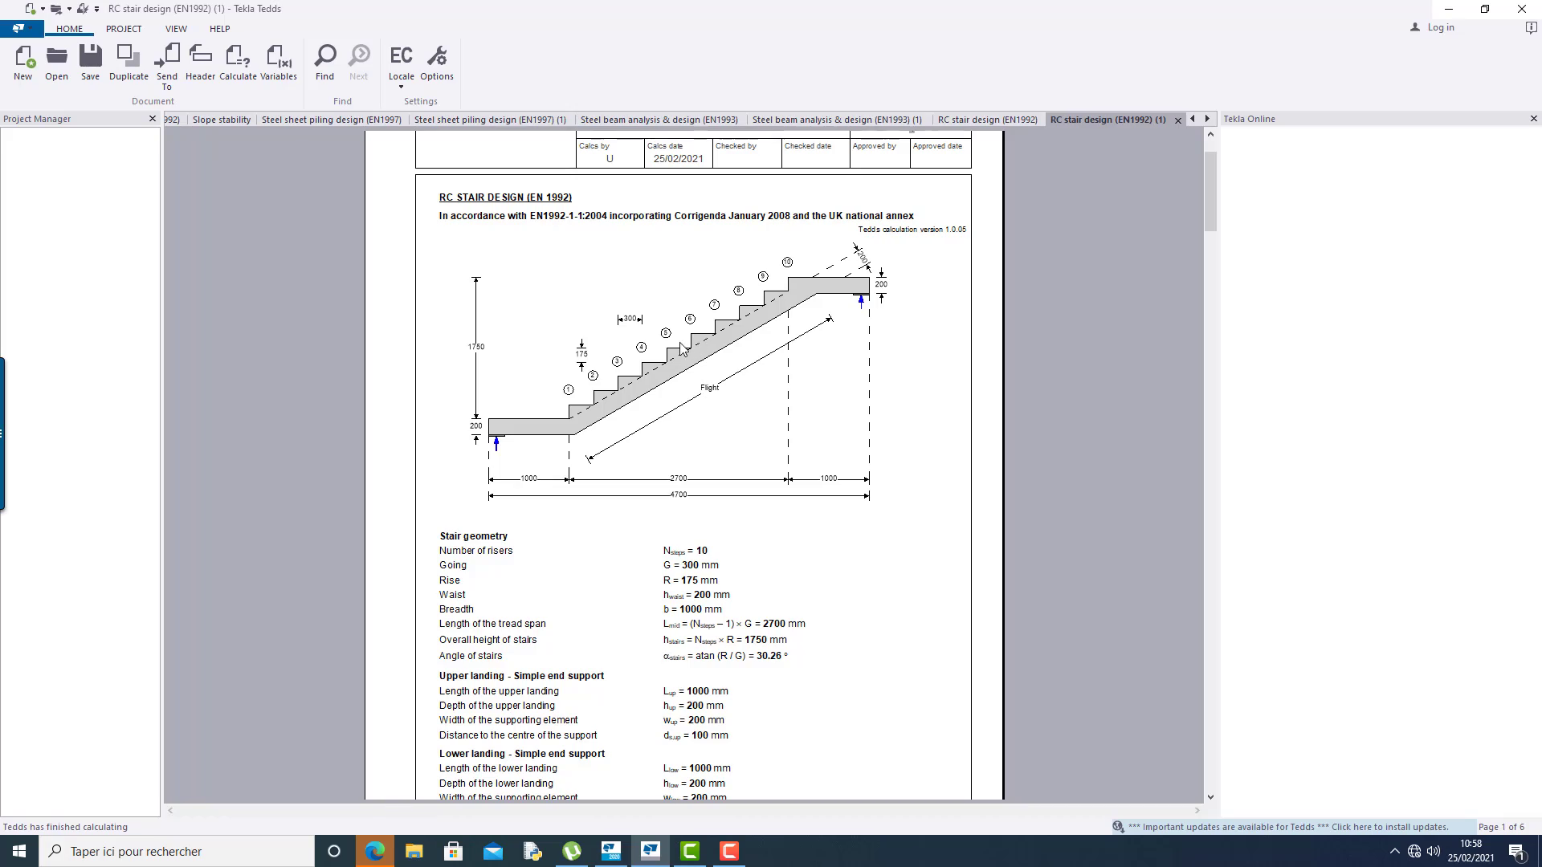
scroll(623, 430, down, 5)
scroll(623, 431, down, 15)
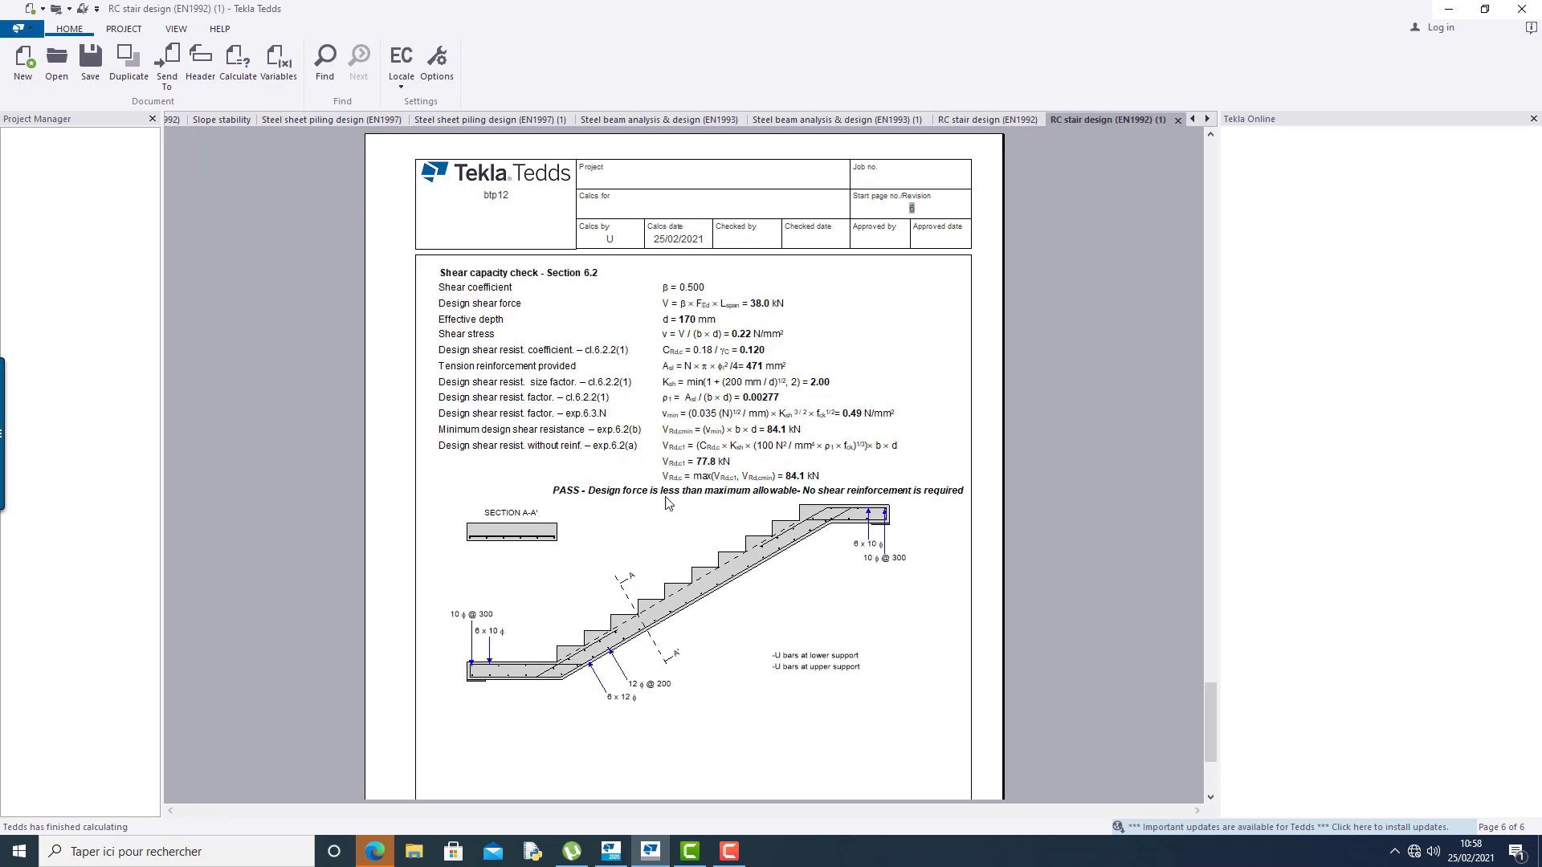
scroll(695, 437, down, 3)
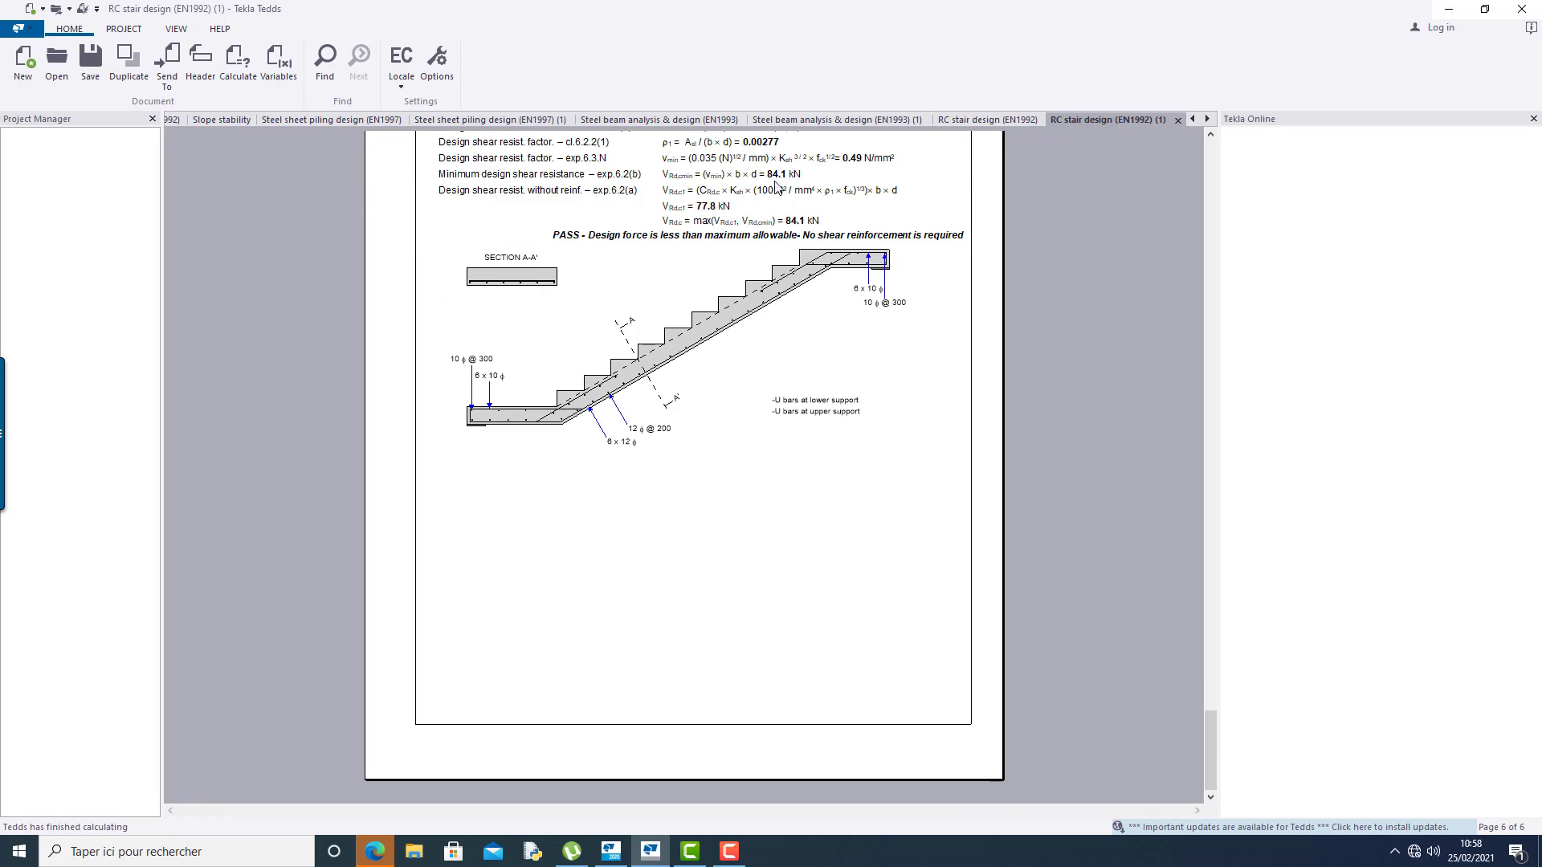
scroll(601, 282, up, 2)
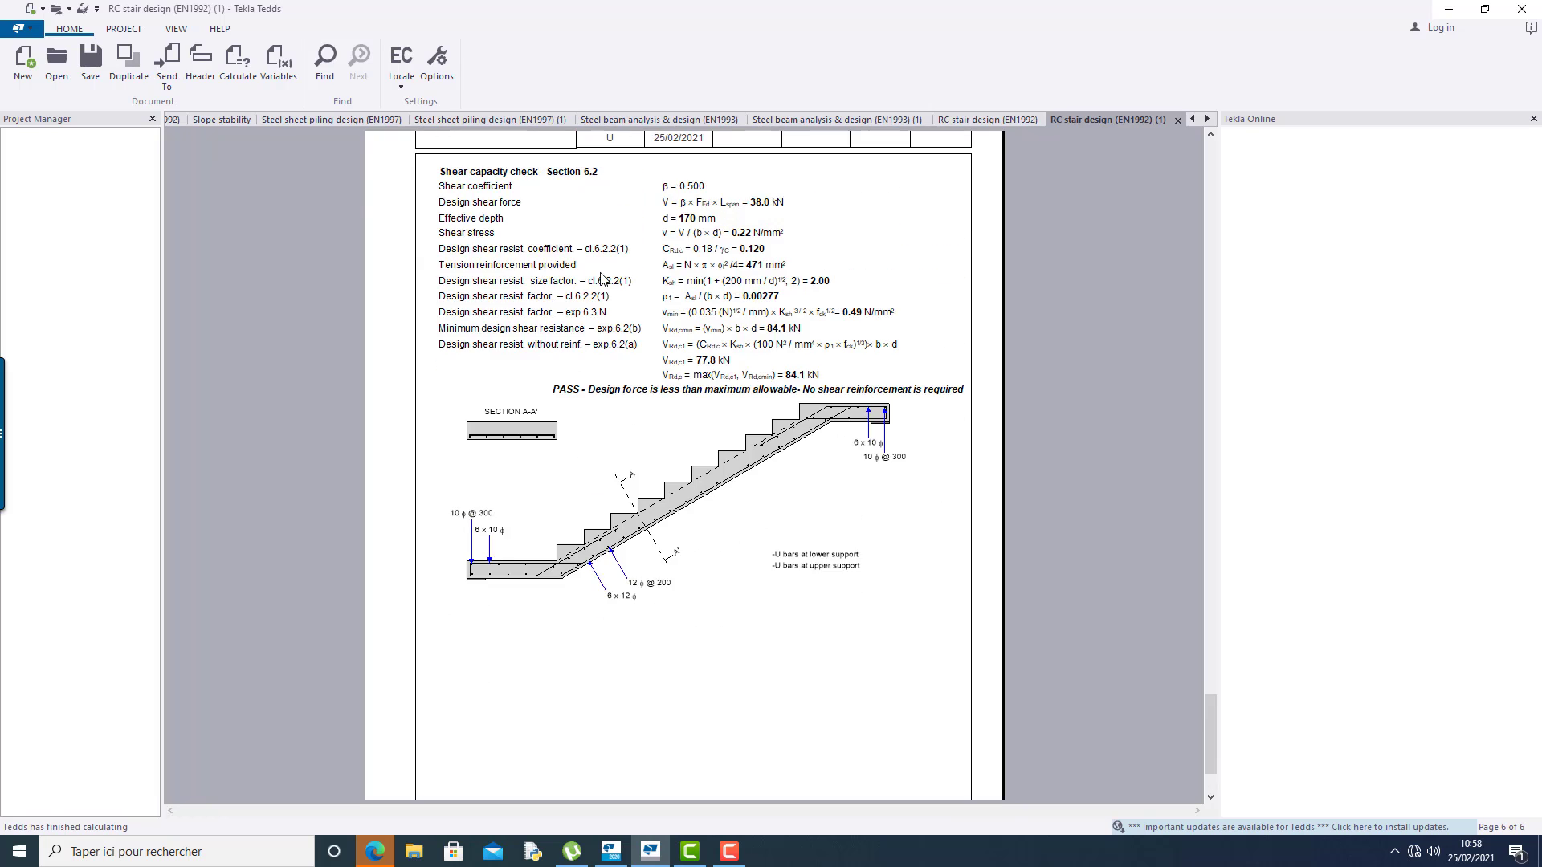